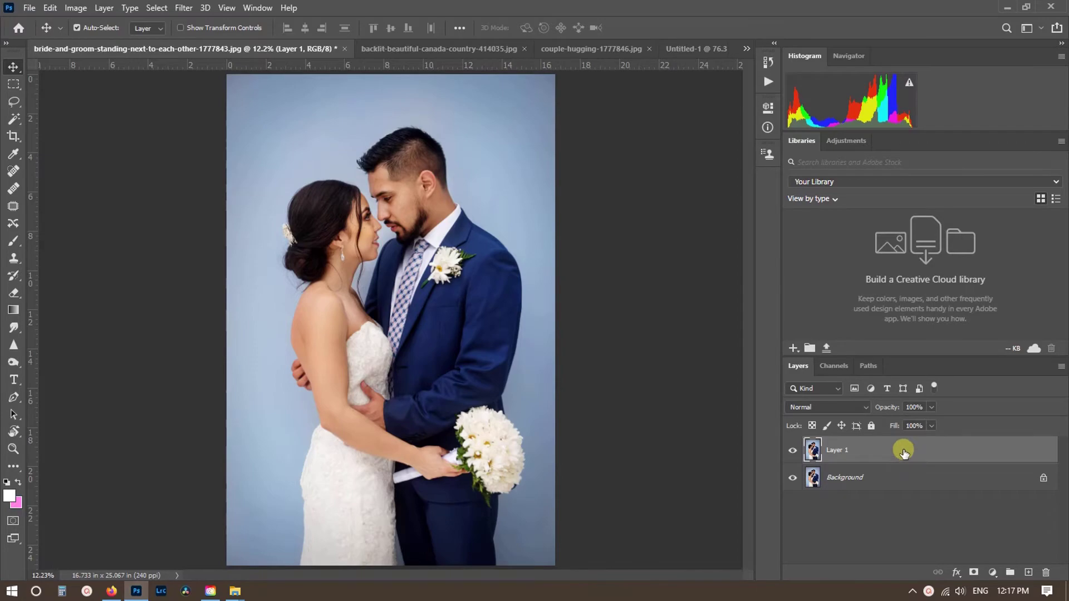
Select the bride and groom on Layer 1 automatically with the Select Subject command.
{"action": "scroll", "coordinate": [407, 295], "scroll_direction": "up", "scroll_amount": 5}
{"action": "scroll", "coordinate": [334, 250], "scroll_direction": "down", "scroll_amount": 3}
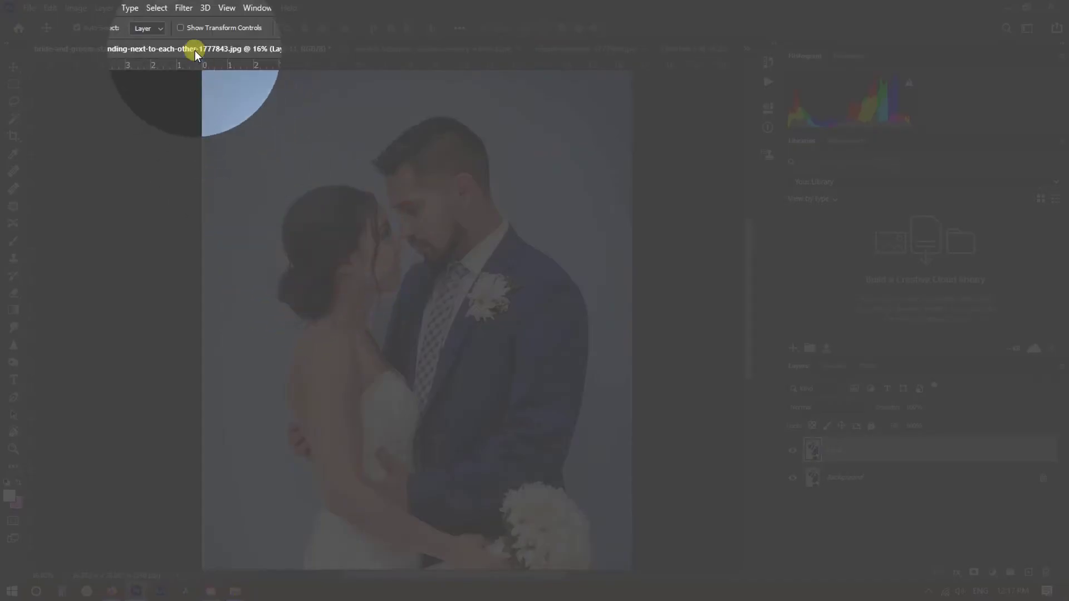
{"action": "left_click", "coordinate": [156, 8]}
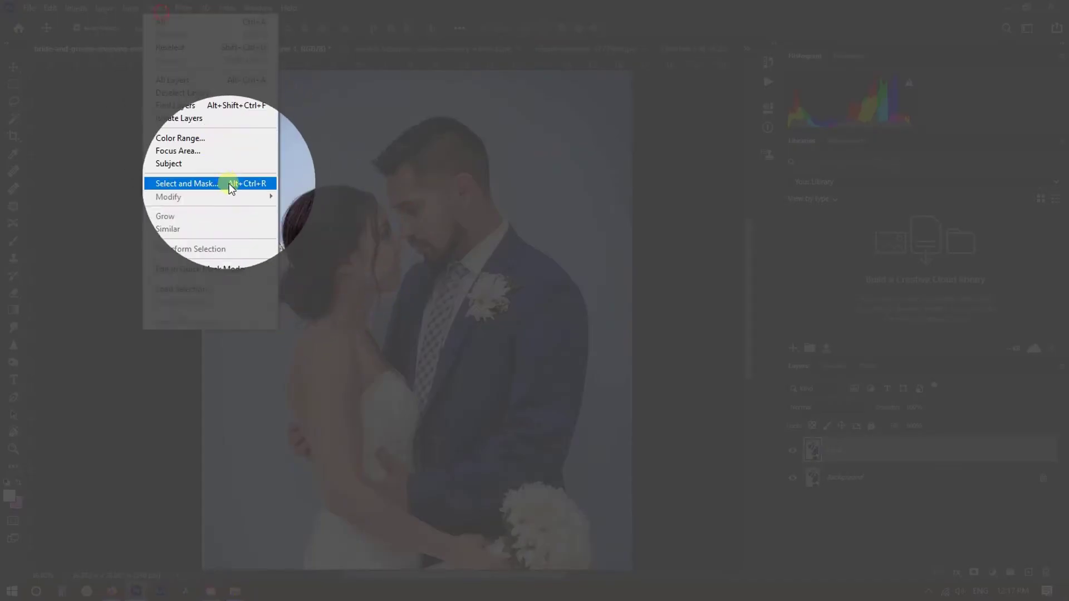
{"action": "left_click", "coordinate": [209, 163]}
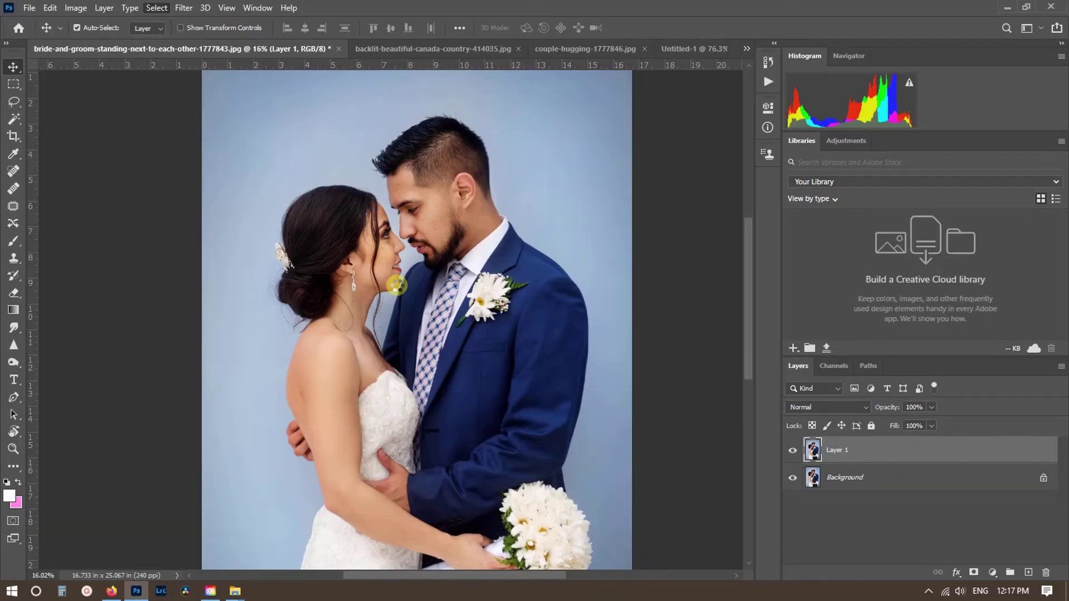
{"action": "scroll", "coordinate": [397, 285], "scroll_direction": "down", "scroll_amount": 3}
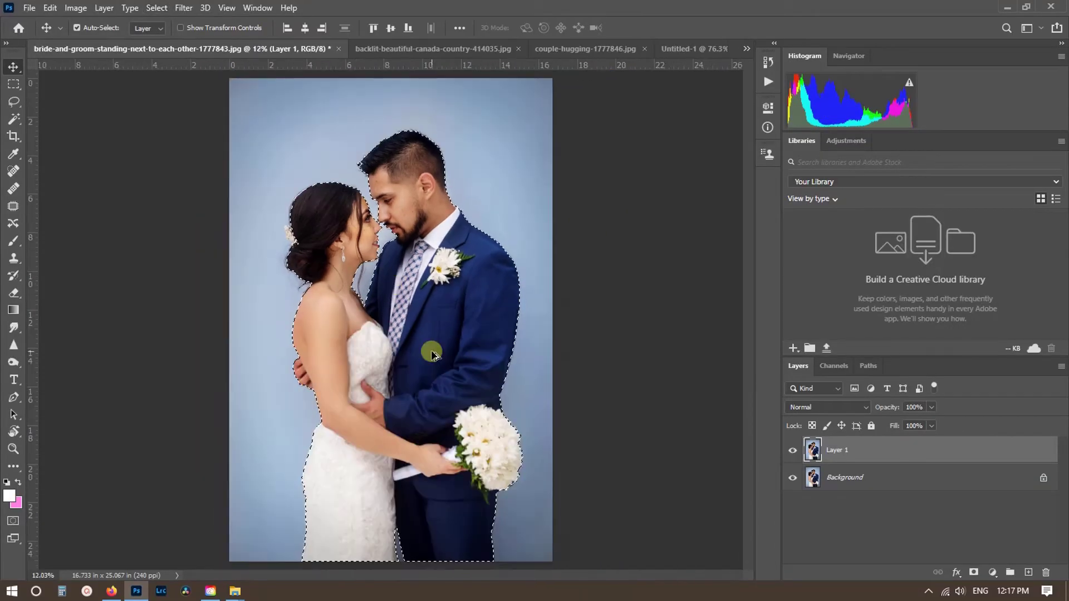
Check the selection edges around the couple's hair and open the selection in the Select and Mask workspace.
{"action": "scroll", "coordinate": [429, 353], "scroll_direction": "up", "scroll_amount": 2}
{"action": "scroll", "coordinate": [303, 263], "scroll_direction": "up", "scroll_amount": 5}
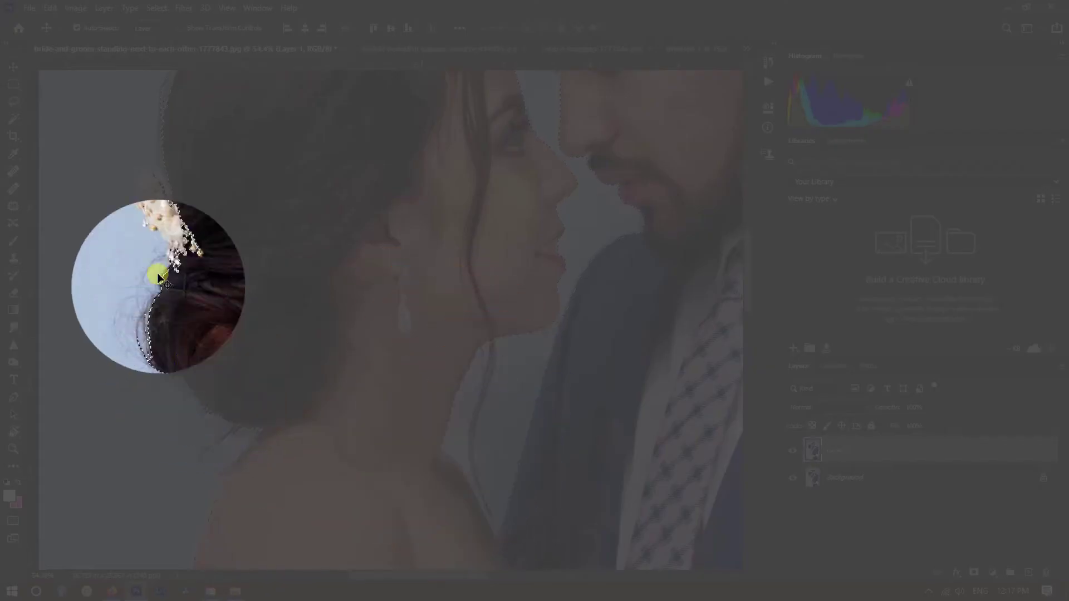
{"action": "left_click_drag", "start_coordinate": [208, 167], "coordinate": [202, 321]}
{"action": "left_click_drag", "start_coordinate": [473, 172], "coordinate": [422, 346]}
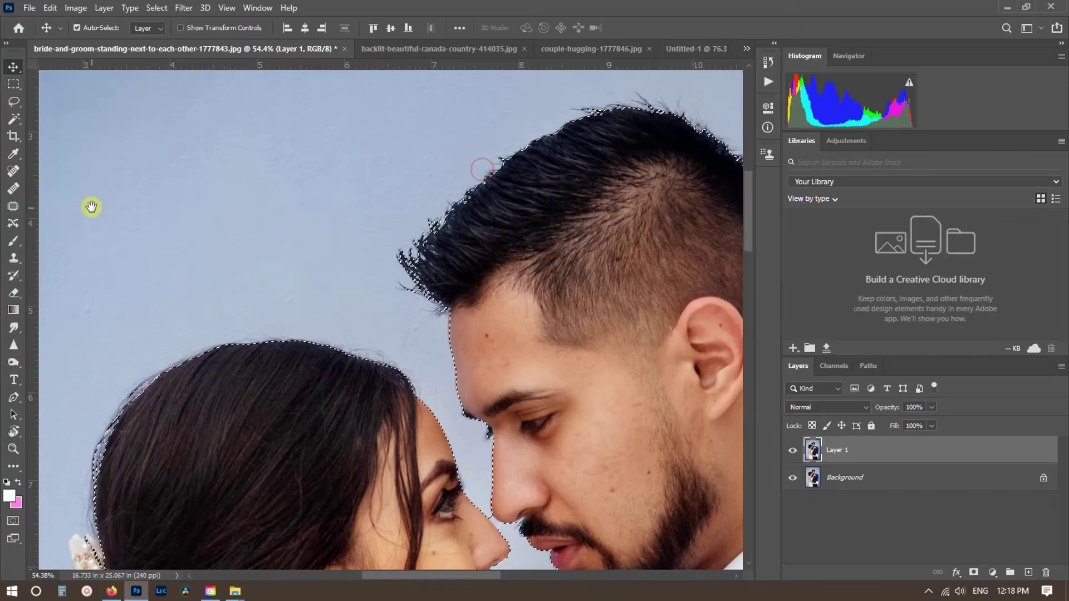
{"action": "left_click_drag", "start_coordinate": [92, 207], "coordinate": [53, 145]}
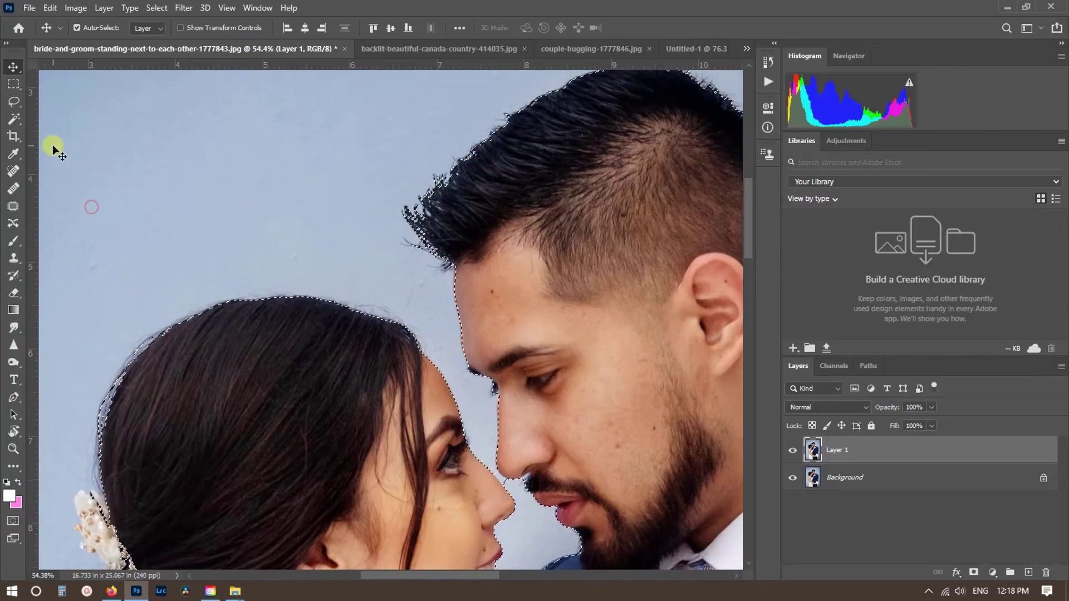
{"action": "left_click", "coordinate": [14, 105]}
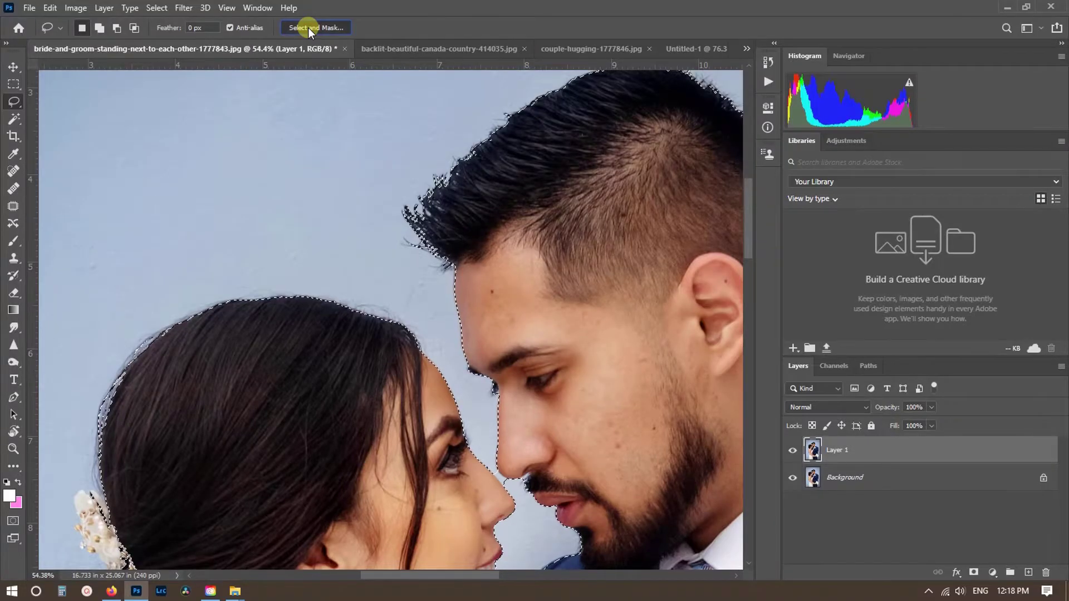
{"action": "left_click", "coordinate": [308, 28]}
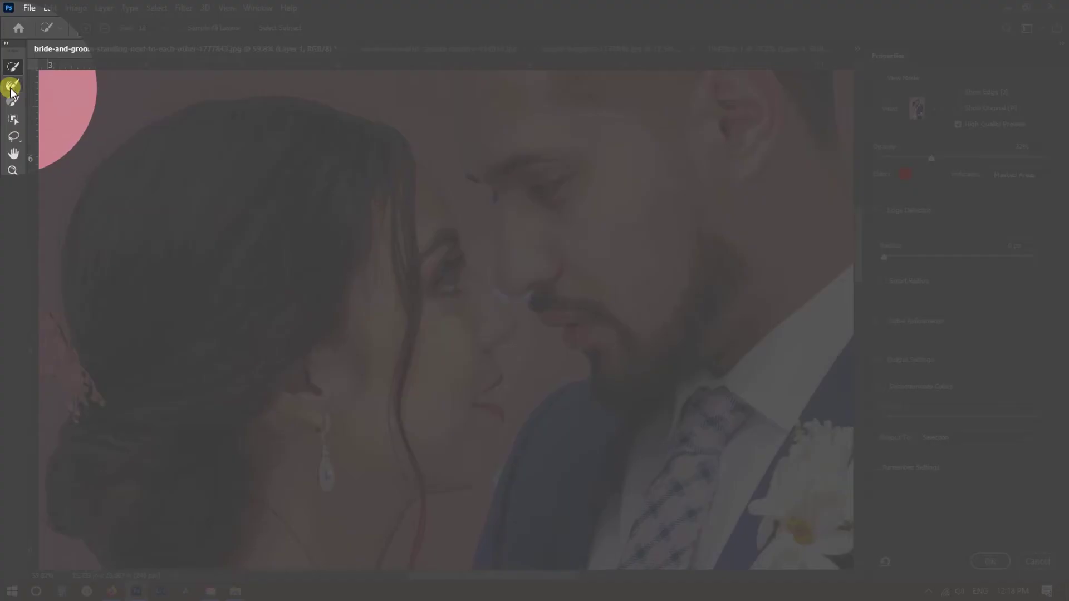
Choose the Refine Edge brush with a size of 80 px and 100% hardness.
{"action": "left_click", "coordinate": [11, 86]}
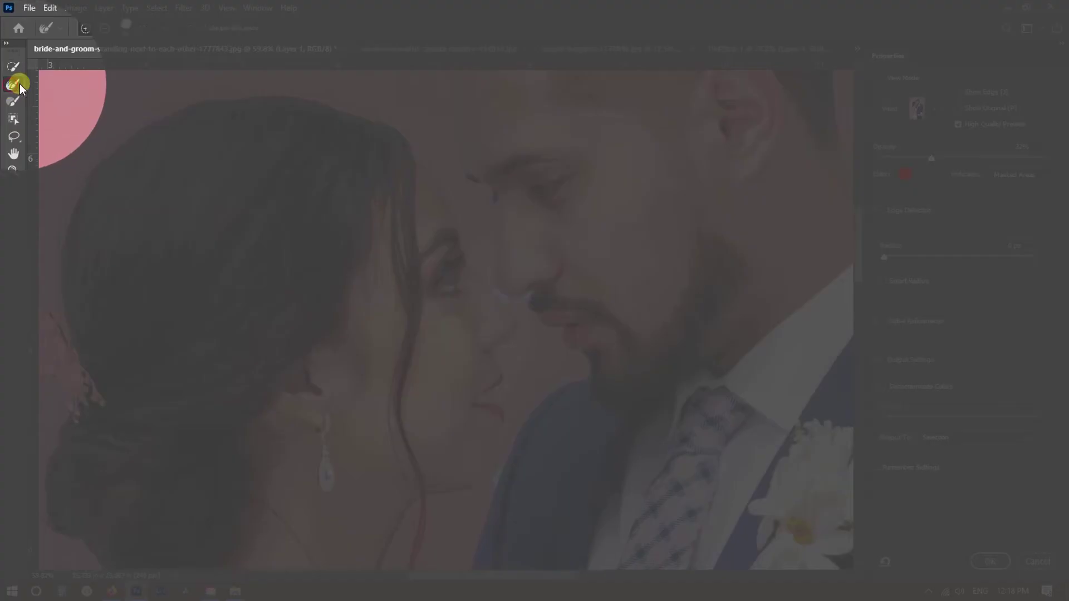
{"action": "left_click", "coordinate": [141, 33]}
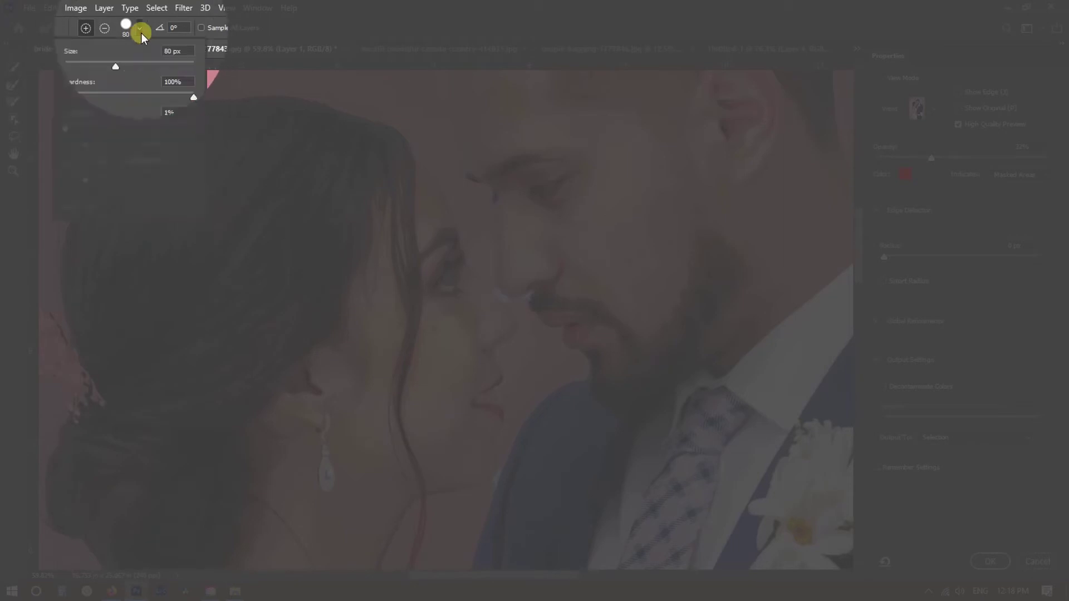
{"action": "left_click", "coordinate": [193, 97]}
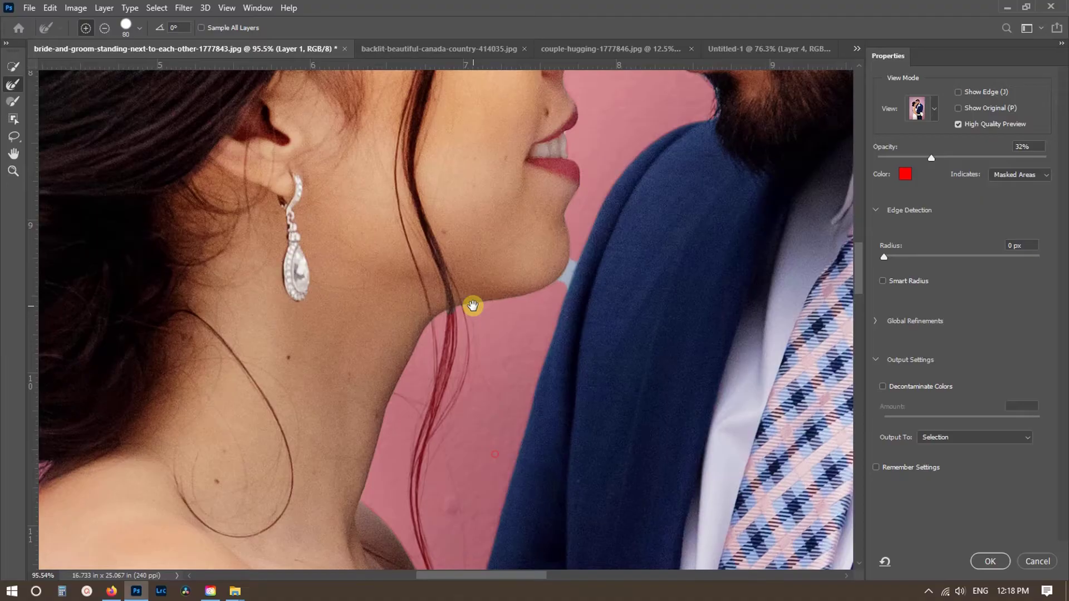
Brush over the loose hair strands below the bride's chin with Refine Edge, reducing the brush to 45 px.
{"action": "scroll", "coordinate": [444, 351], "scroll_direction": "up", "scroll_amount": 5}
{"action": "left_click_drag", "start_coordinate": [457, 353], "coordinate": [454, 291]}
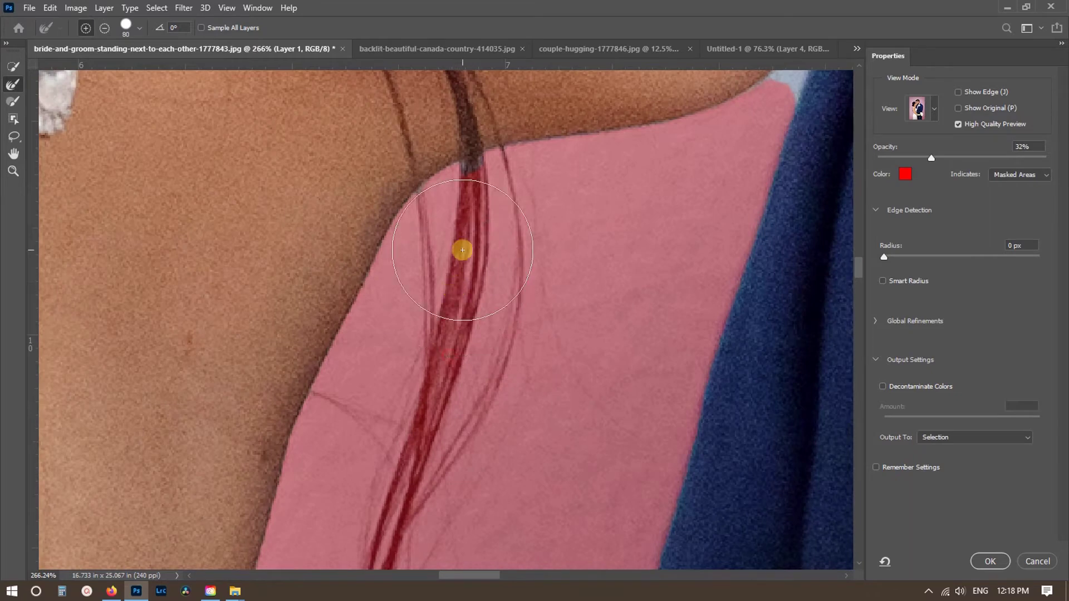
{"action": "mouse_move", "coordinate": [462, 250]}
{"action": "left_mouse_down"}
{"action": "mouse_move", "coordinate": [477, 221]}
{"action": "mouse_move", "coordinate": [470, 181]}
{"action": "mouse_move", "coordinate": [457, 320]}
{"action": "mouse_move", "coordinate": [409, 488]}
{"action": "mouse_move", "coordinate": [383, 538]}
{"action": "left_mouse_up"}
{"action": "key", "text": "bracketleft"}
{"action": "left_click_drag", "start_coordinate": [417, 302], "coordinate": [425, 254]}
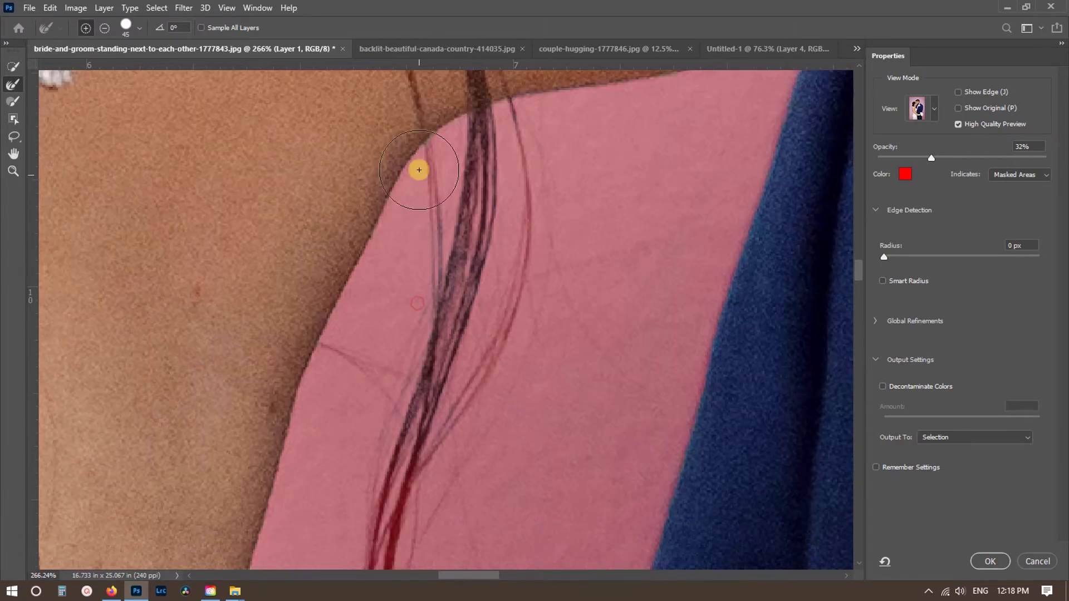
{"action": "mouse_move", "coordinate": [430, 157]}
{"action": "left_mouse_down"}
{"action": "mouse_move", "coordinate": [442, 262]}
{"action": "mouse_move", "coordinate": [435, 439]}
{"action": "mouse_move", "coordinate": [466, 175]}
{"action": "mouse_move", "coordinate": [430, 195]}
{"action": "mouse_move", "coordinate": [411, 254]}
{"action": "mouse_move", "coordinate": [407, 402]}
{"action": "mouse_move", "coordinate": [438, 511]}
{"action": "mouse_move", "coordinate": [395, 290]}
{"action": "mouse_move", "coordinate": [492, 530]}
{"action": "mouse_move", "coordinate": [425, 354]}
{"action": "mouse_move", "coordinate": [501, 266]}
{"action": "mouse_move", "coordinate": [509, 387]}
{"action": "mouse_move", "coordinate": [492, 457]}
{"action": "mouse_move", "coordinate": [443, 541]}
{"action": "mouse_move", "coordinate": [531, 172]}
{"action": "mouse_move", "coordinate": [569, 383]}
{"action": "mouse_move", "coordinate": [475, 420]}
{"action": "mouse_move", "coordinate": [532, 284]}
{"action": "left_mouse_up"}
{"action": "scroll", "coordinate": [501, 266], "scroll_direction": "up", "scroll_amount": 10}
{"action": "scroll", "coordinate": [532, 284], "scroll_direction": "down", "scroll_amount": 5}
Refine the selection edge along the groom's beard and moustache in the gap between the two faces.
{"action": "left_click_drag", "start_coordinate": [530, 118], "coordinate": [461, 373]}
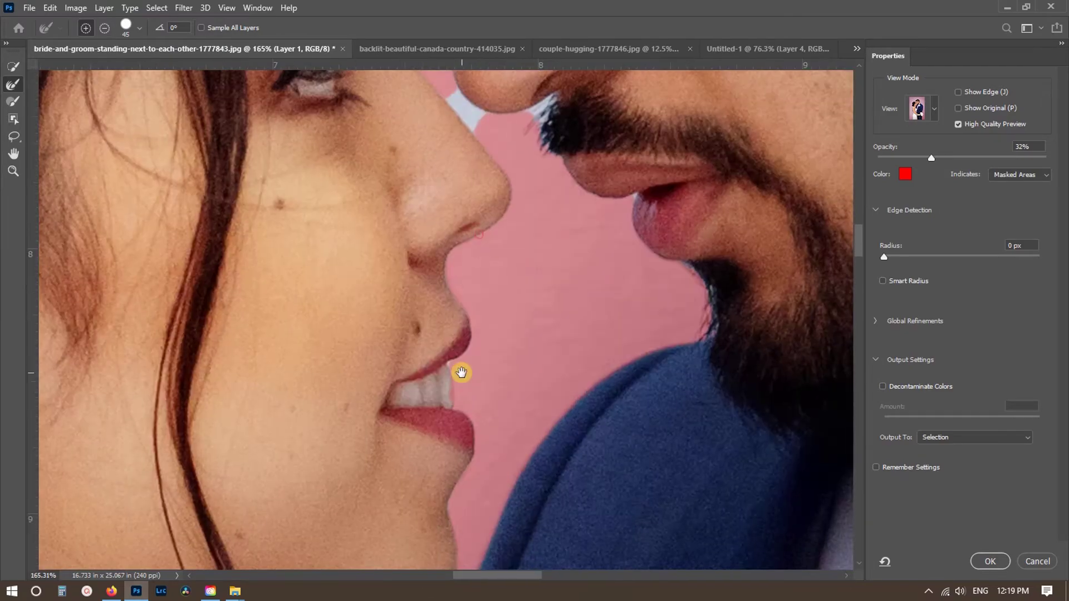
{"action": "scroll", "coordinate": [460, 372], "scroll_direction": "up", "scroll_amount": 7}
{"action": "scroll", "coordinate": [449, 353], "scroll_direction": "down", "scroll_amount": 5}
{"action": "left_click_drag", "start_coordinate": [591, 255], "coordinate": [533, 291]}
{"action": "left_click_drag", "start_coordinate": [733, 344], "coordinate": [712, 280]}
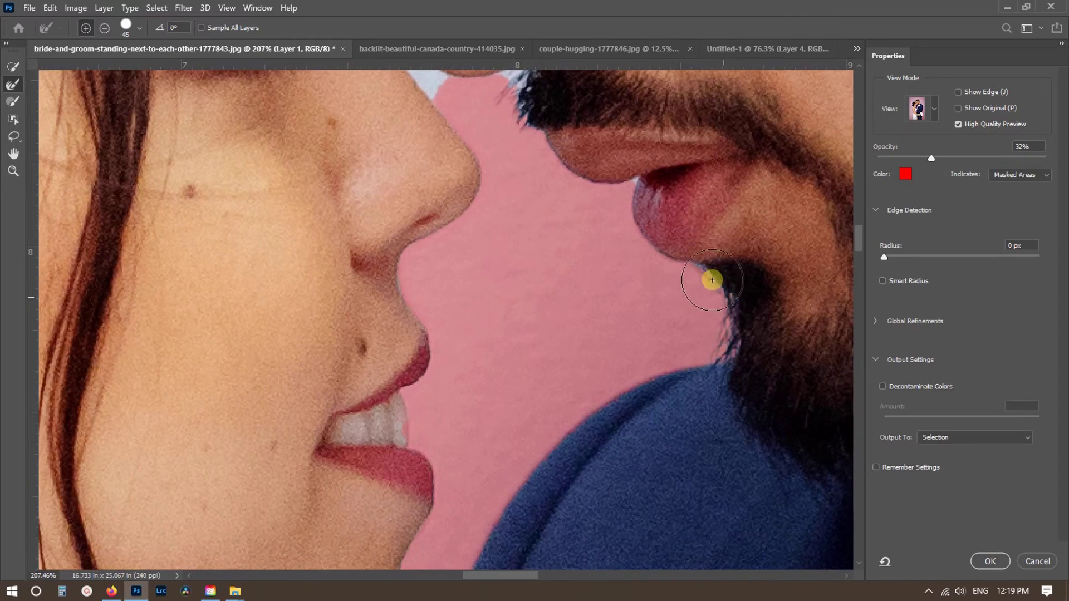
{"action": "mouse_move", "coordinate": [632, 229]}
{"action": "left_mouse_down"}
{"action": "mouse_move", "coordinate": [605, 354]}
{"action": "mouse_move", "coordinate": [565, 392]}
{"action": "left_mouse_up"}
{"action": "left_click_drag", "start_coordinate": [551, 292], "coordinate": [539, 234]}
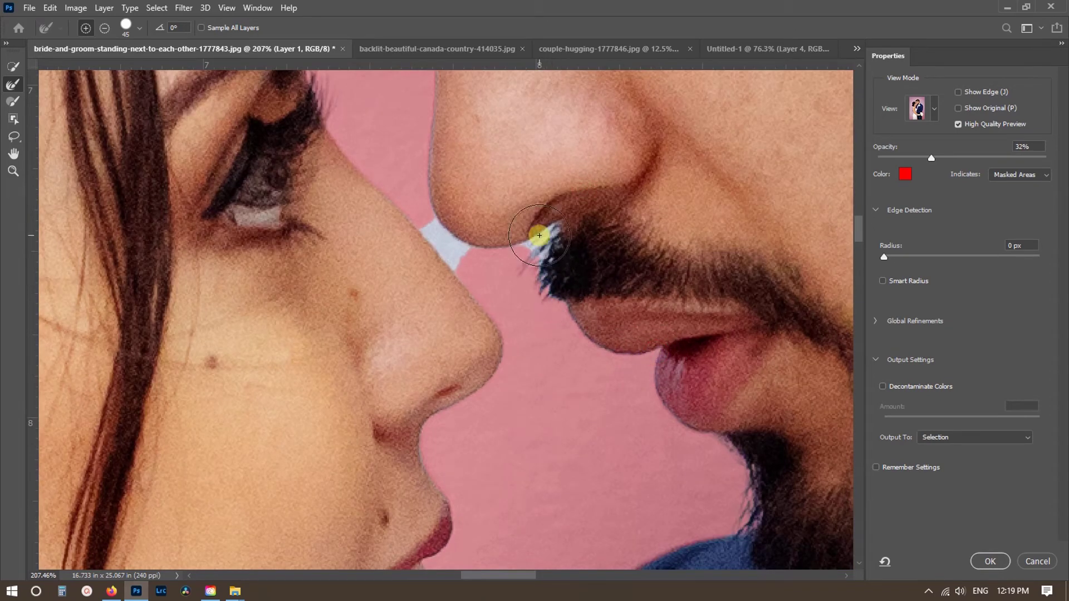
{"action": "left_click_drag", "start_coordinate": [466, 240], "coordinate": [493, 301]}
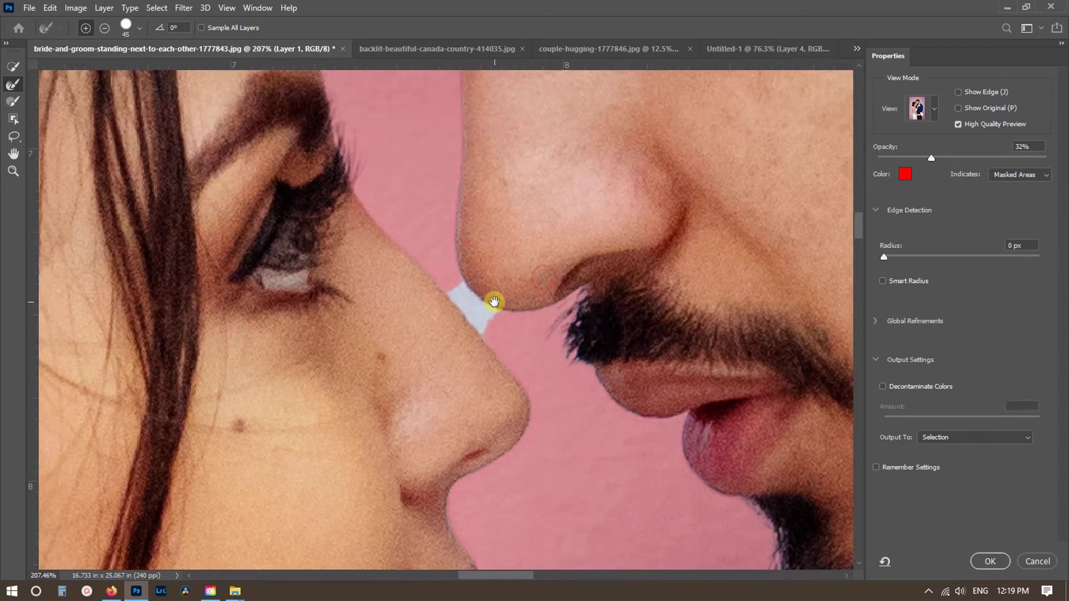
Refine the selection edge along the groom's eyelashes, forehead and the hair on top of his head.
{"action": "mouse_move", "coordinate": [453, 148]}
{"action": "left_mouse_down"}
{"action": "mouse_move", "coordinate": [458, 270]}
{"action": "mouse_move", "coordinate": [509, 345]}
{"action": "left_mouse_up"}
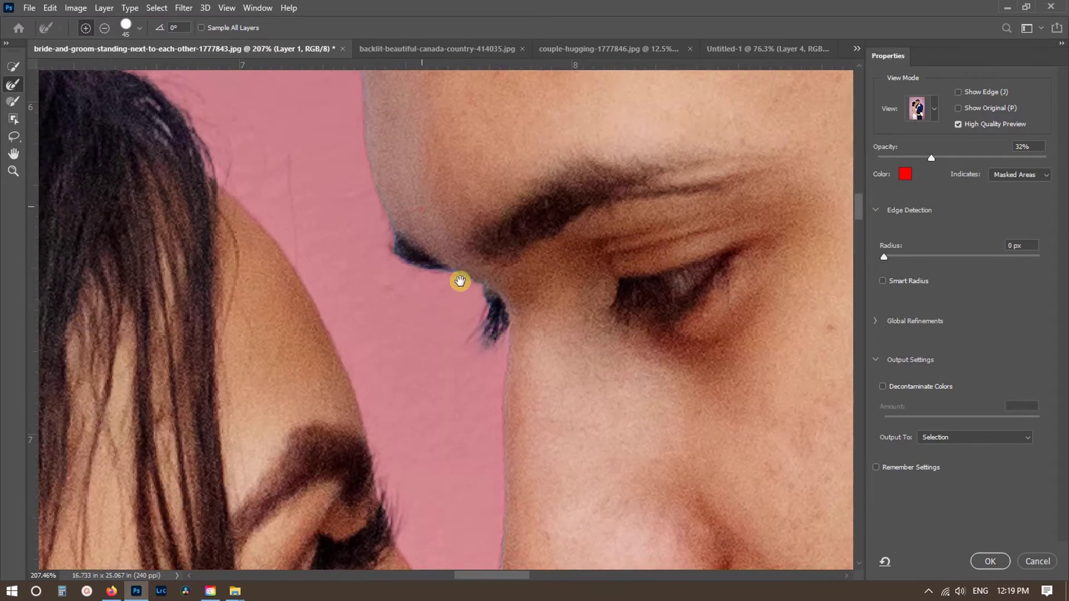
{"action": "left_click_drag", "start_coordinate": [356, 95], "coordinate": [375, 371]}
{"action": "left_click_drag", "start_coordinate": [389, 170], "coordinate": [265, 458]}
{"action": "left_click_drag", "start_coordinate": [612, 223], "coordinate": [132, 379]}
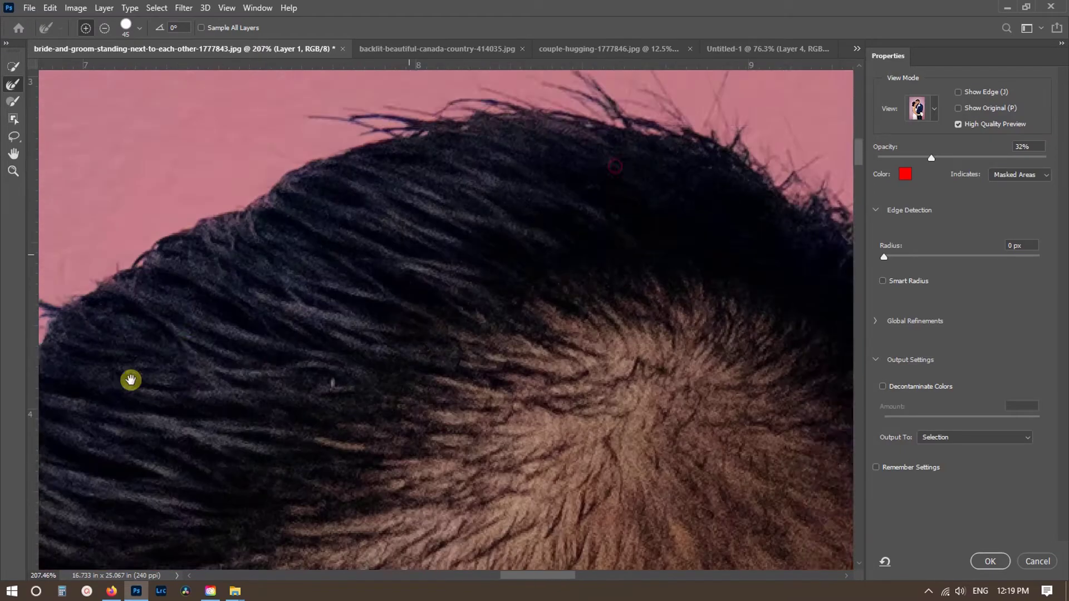
Refine the selection edge down the back of the groom's head and neck to the shirt collar.
{"action": "scroll", "coordinate": [326, 229], "scroll_direction": "down", "scroll_amount": 4}
{"action": "left_click_drag", "start_coordinate": [704, 474], "coordinate": [506, 167]}
{"action": "left_click_drag", "start_coordinate": [550, 493], "coordinate": [508, 177]}
{"action": "scroll", "coordinate": [619, 459], "scroll_direction": "up", "scroll_amount": 5}
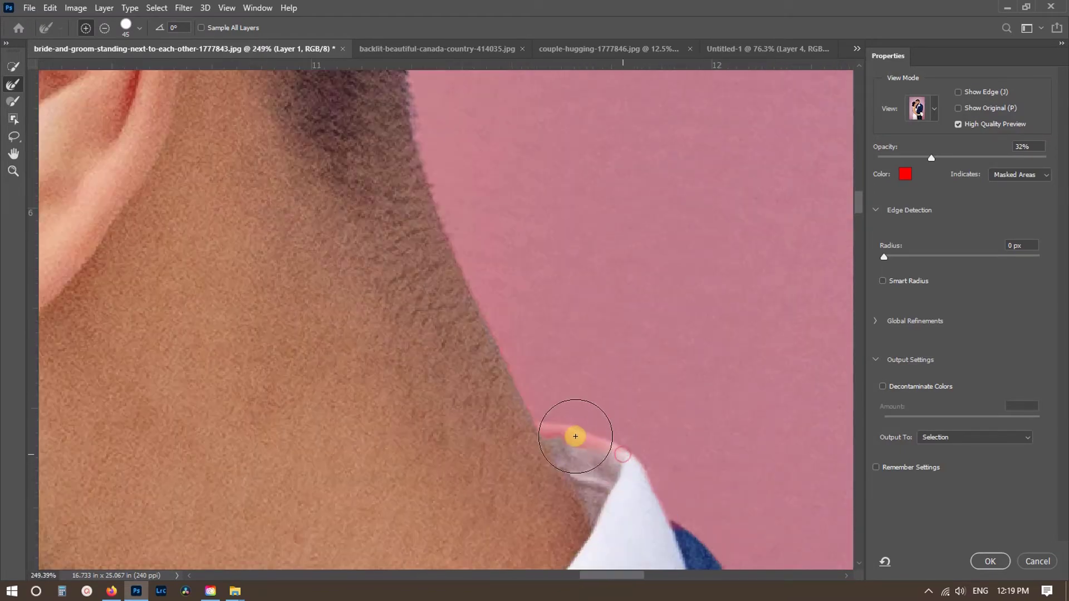
{"action": "left_click_drag", "start_coordinate": [570, 449], "coordinate": [525, 338]}
Brush over the stray hairs around the bride's bun and nape to include them in the selection.
{"action": "scroll", "coordinate": [569, 366], "scroll_direction": "down", "scroll_amount": 12}
{"action": "scroll", "coordinate": [321, 417], "scroll_direction": "up", "scroll_amount": 8}
{"action": "scroll", "coordinate": [322, 417], "scroll_direction": "up", "scroll_amount": 7}
{"action": "left_click_drag", "start_coordinate": [462, 529], "coordinate": [432, 239]}
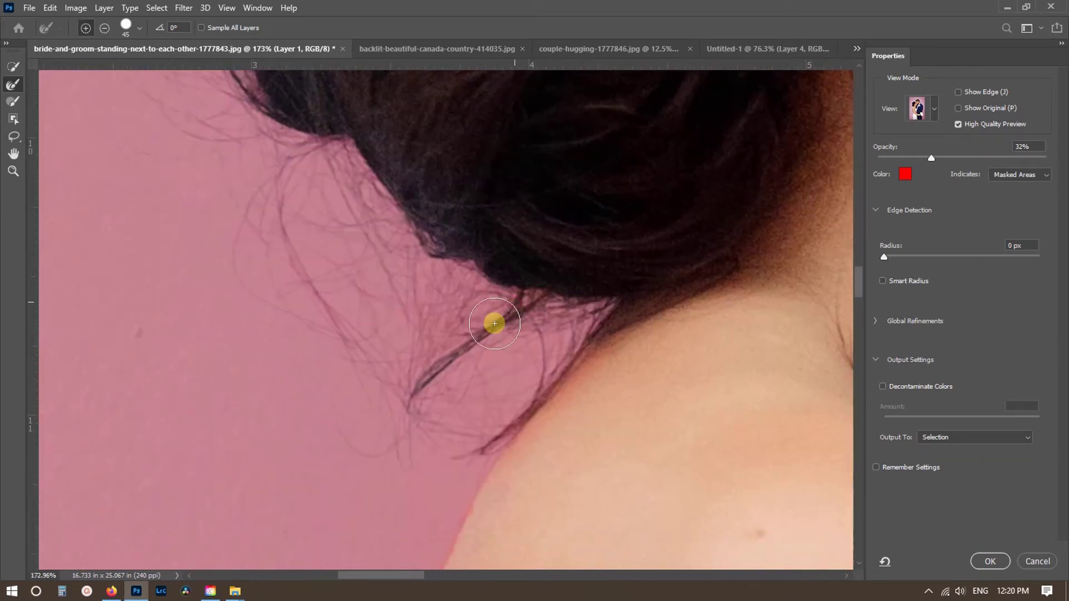
{"action": "left_click_drag", "start_coordinate": [284, 112], "coordinate": [379, 501]}
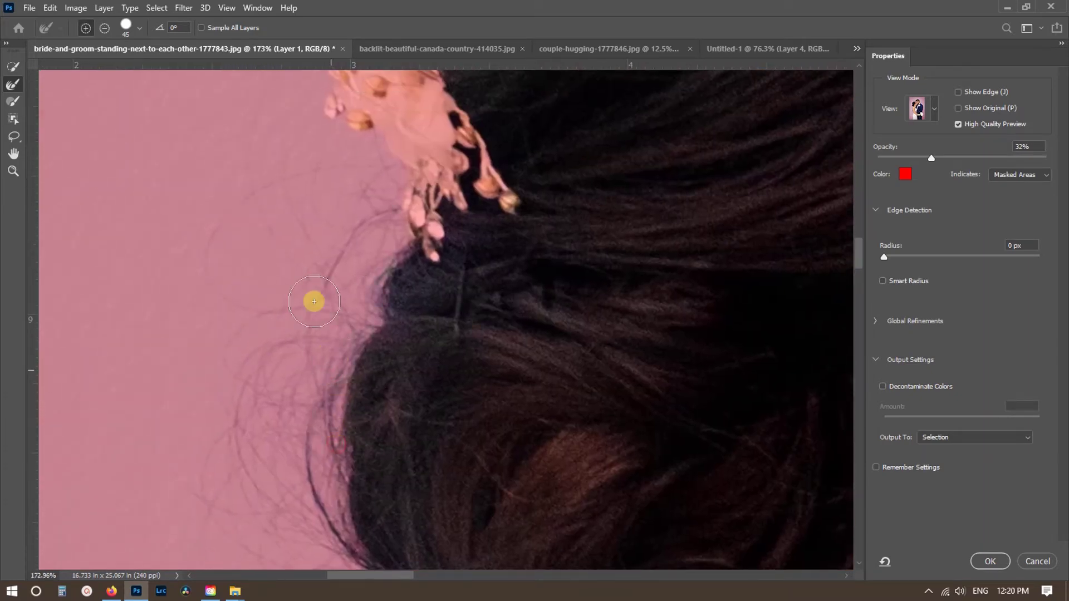
Refine the selection edge over the back and crown of the bride's hair.
{"action": "scroll", "coordinate": [334, 356], "scroll_direction": "down", "scroll_amount": 5}
{"action": "scroll", "coordinate": [367, 362], "scroll_direction": "down", "scroll_amount": 6}
{"action": "left_click_drag", "start_coordinate": [393, 219], "coordinate": [359, 397]}
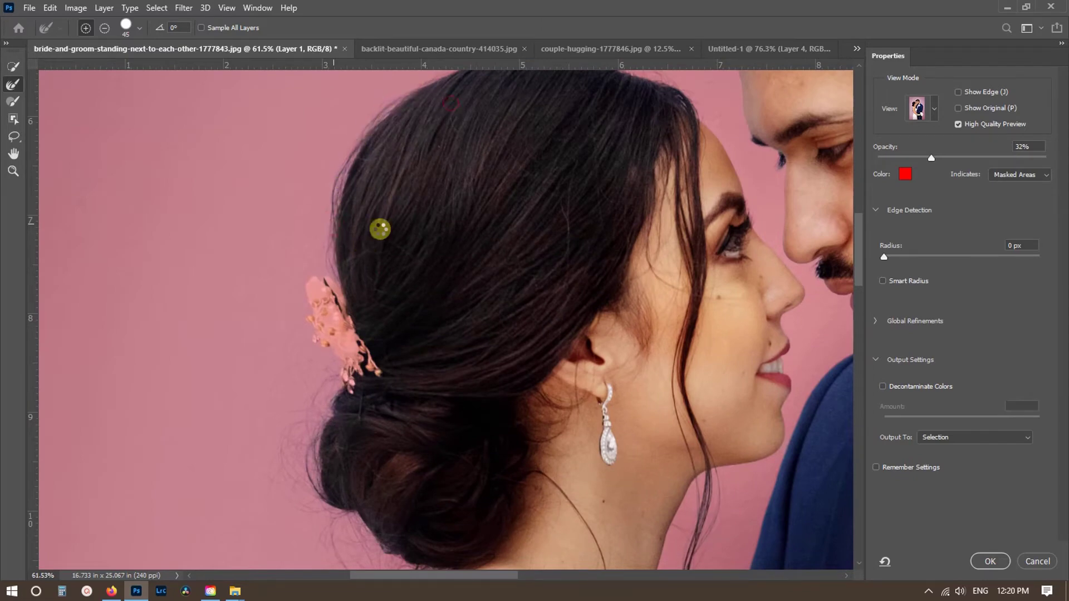
{"action": "left_click_drag", "start_coordinate": [381, 229], "coordinate": [390, 211]}
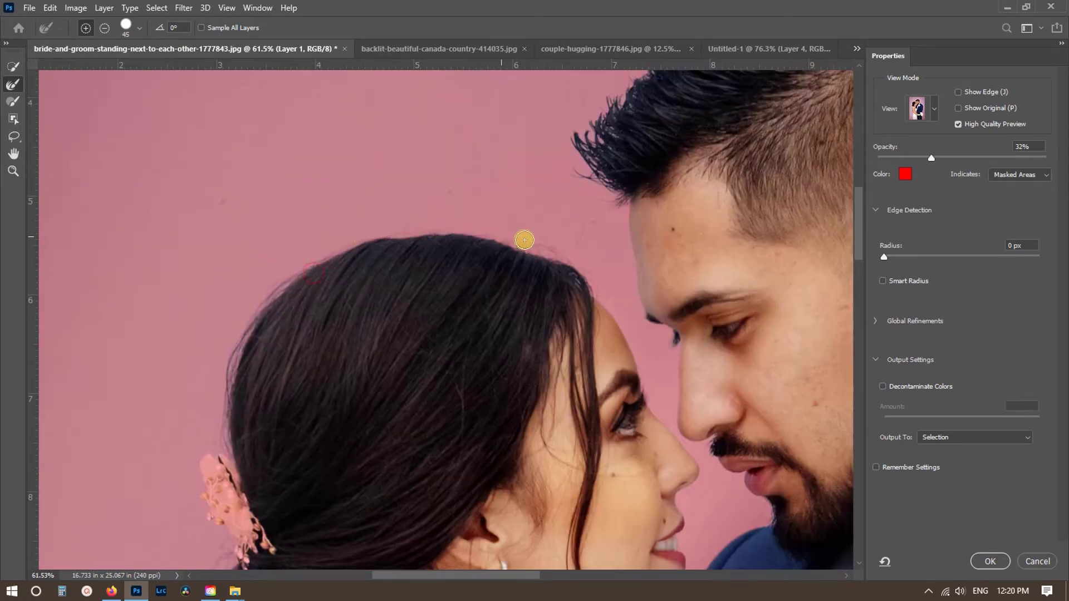
Set the refinement output to Selection and apply it to return to the document.
{"action": "scroll", "coordinate": [680, 478], "scroll_direction": "down", "scroll_amount": 6}
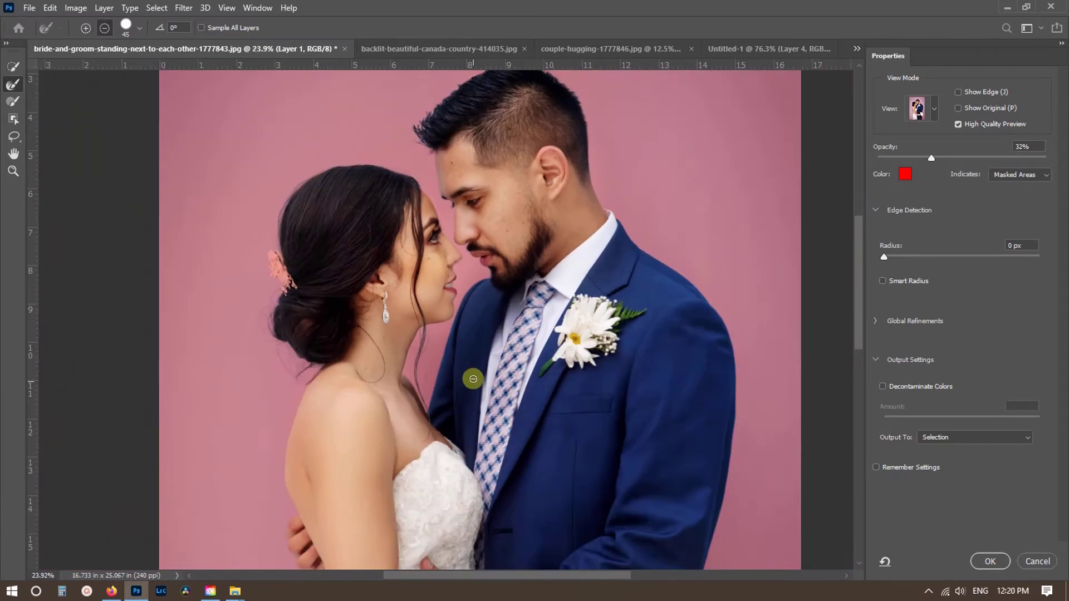
{"action": "left_click_drag", "start_coordinate": [469, 307], "coordinate": [536, 330]}
{"action": "left_click", "coordinate": [943, 439]}
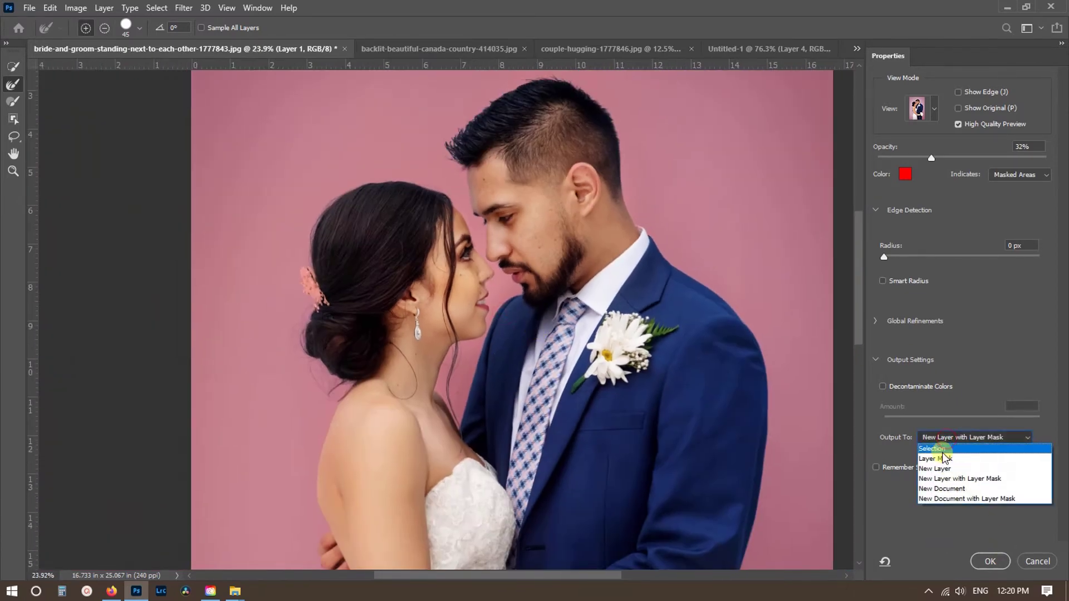
{"action": "left_click", "coordinate": [944, 445]}
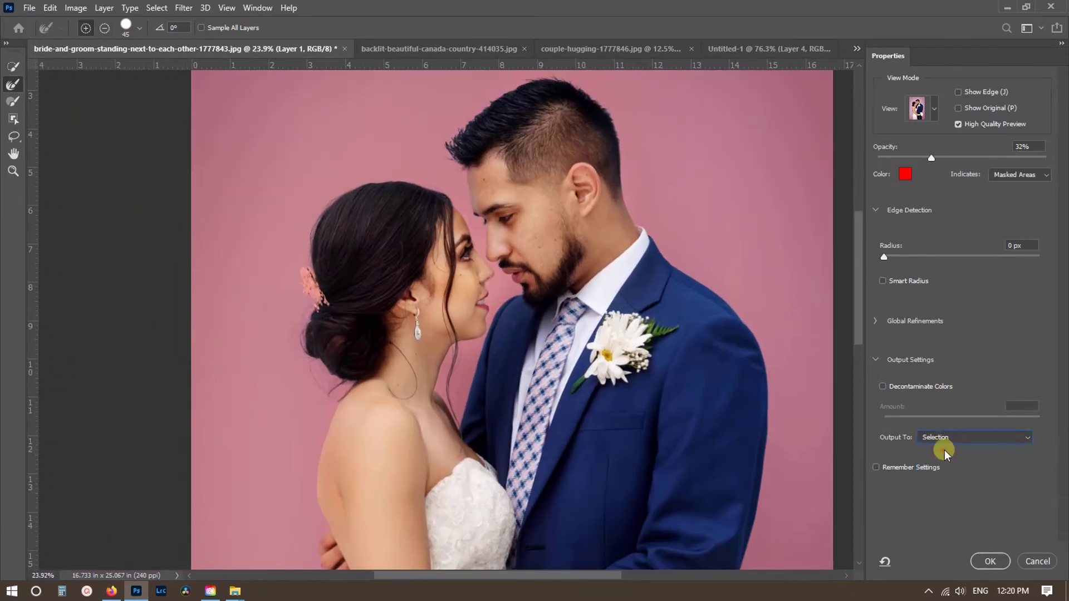
{"action": "left_click", "coordinate": [989, 562]}
Feather the refined selection of the couple with a radius of 1 pixel.
{"action": "scroll", "coordinate": [407, 329], "scroll_direction": "down", "scroll_amount": 2}
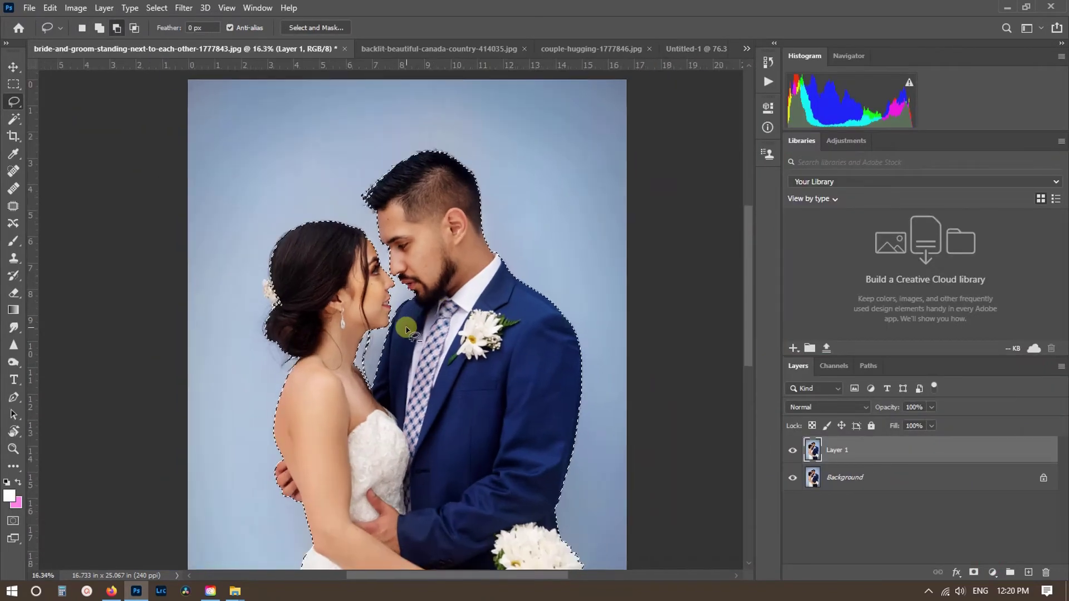
{"action": "scroll", "coordinate": [406, 330], "scroll_direction": "down", "scroll_amount": 2}
{"action": "scroll", "coordinate": [410, 415], "scroll_direction": "up", "scroll_amount": 4}
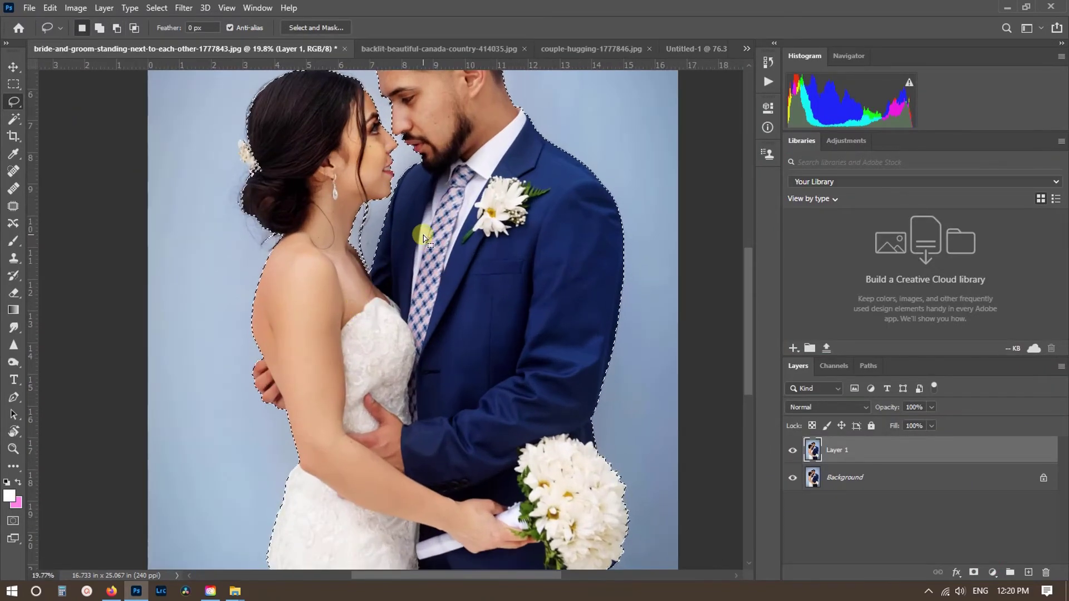
{"action": "scroll", "coordinate": [423, 238], "scroll_direction": "up", "scroll_amount": 3}
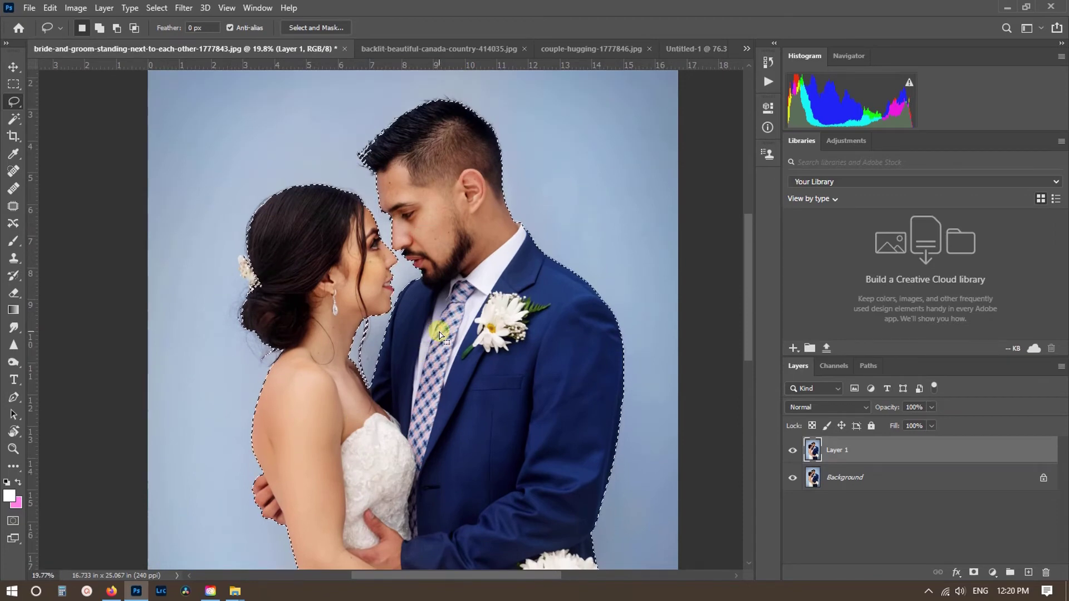
{"action": "key", "text": "shift+F6"}
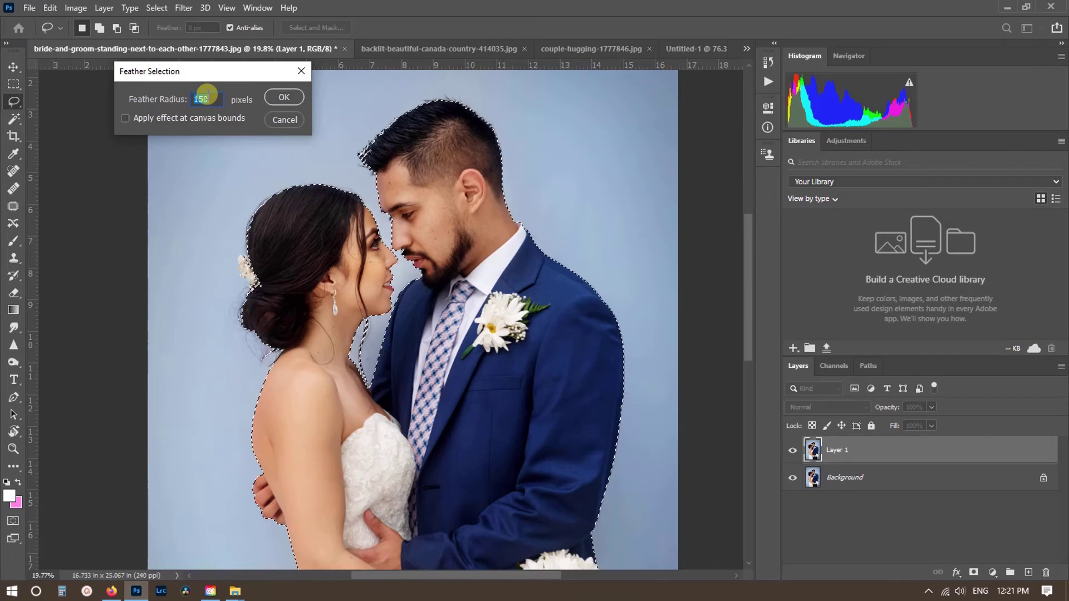
{"action": "type", "text": "1"}
{"action": "left_click", "coordinate": [285, 98]}
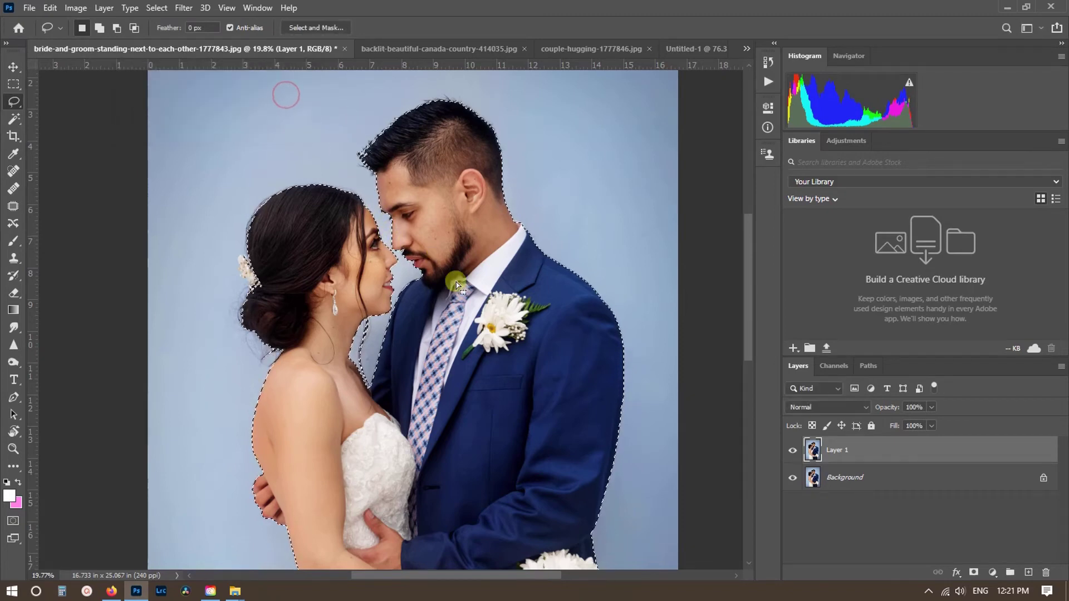
Copy the selected couple to a new layer and hide the Background and Layer 1.
{"action": "key", "text": "ctrl+j"}
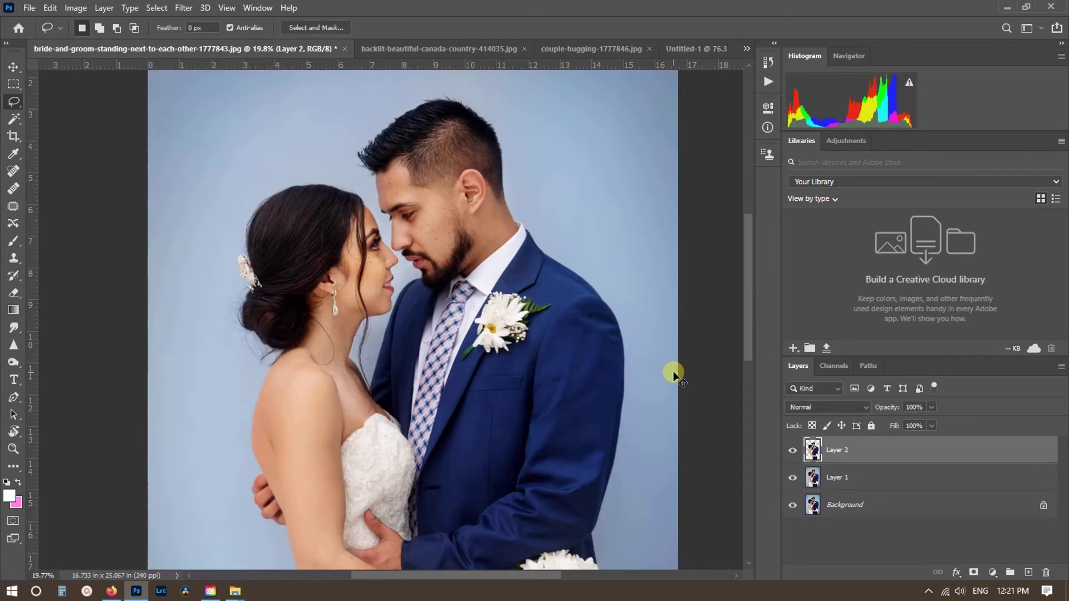
{"action": "left_click", "coordinate": [793, 503]}
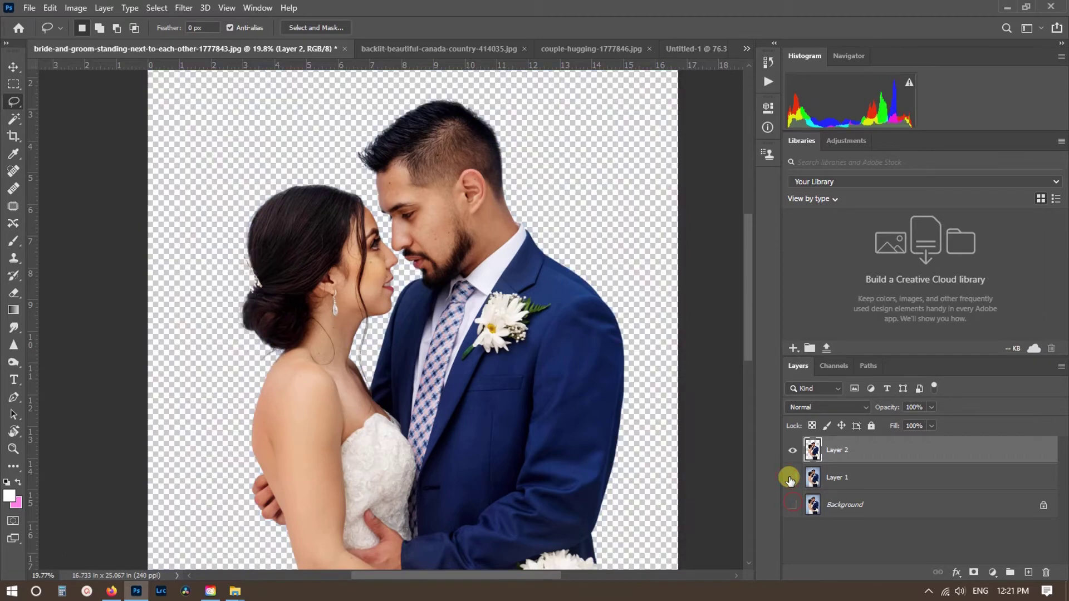
Make Layer 1 and the Background visible again beneath the cut-out couple.
{"action": "left_click", "coordinate": [792, 477]}
{"action": "left_click", "coordinate": [792, 505]}
{"action": "left_click", "coordinate": [793, 450], "text": "alt"}
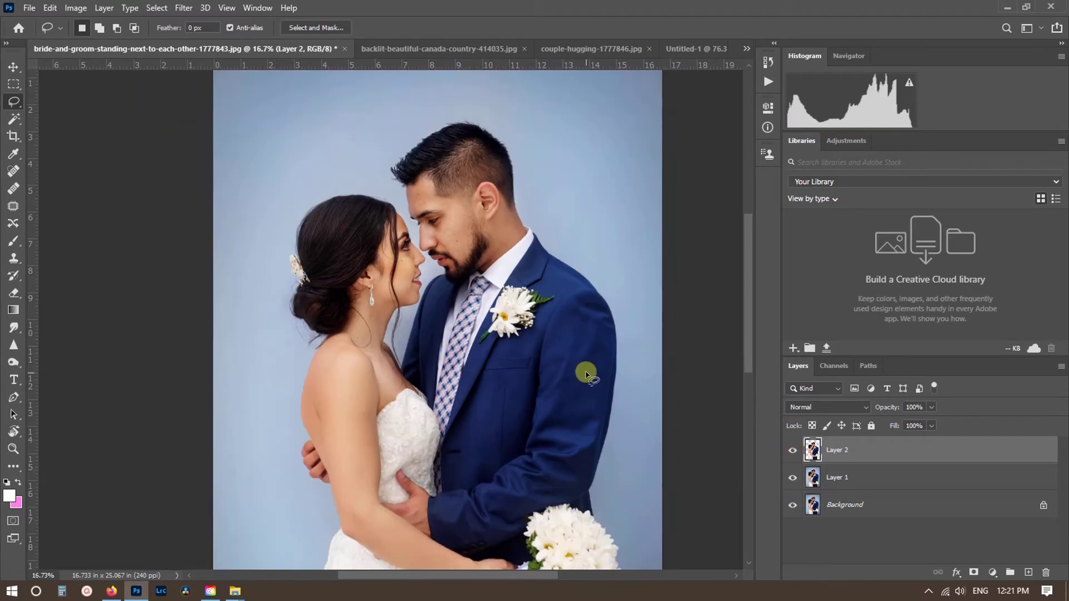
Cut the whole sepia photo out of the couple-hugging document and close that document.
{"action": "left_click", "coordinate": [435, 50]}
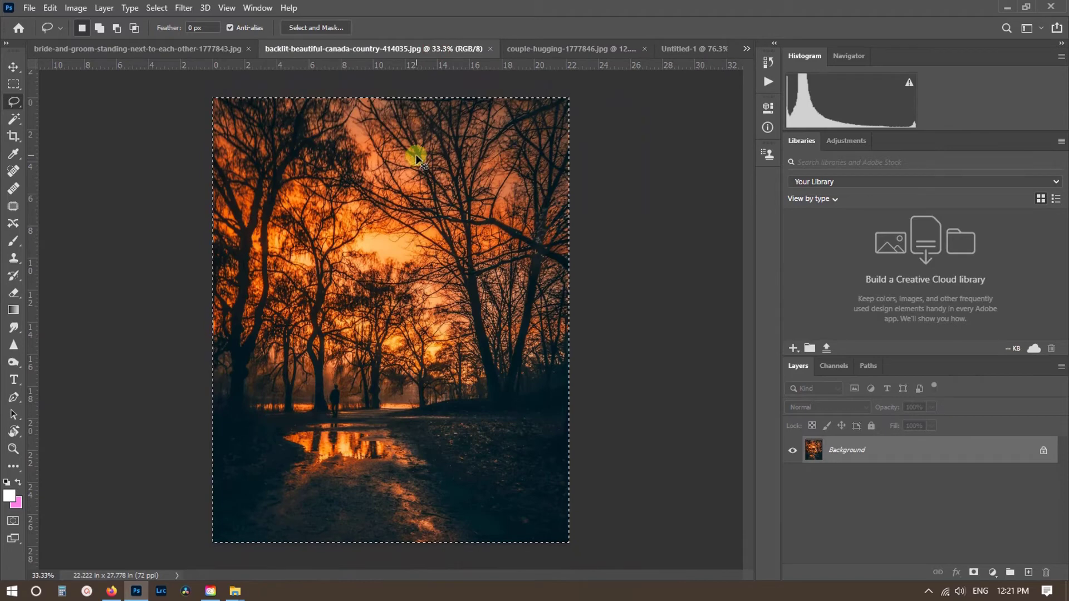
{"action": "left_click", "coordinate": [548, 56]}
{"action": "key", "text": "ctrl+BackSpace"}
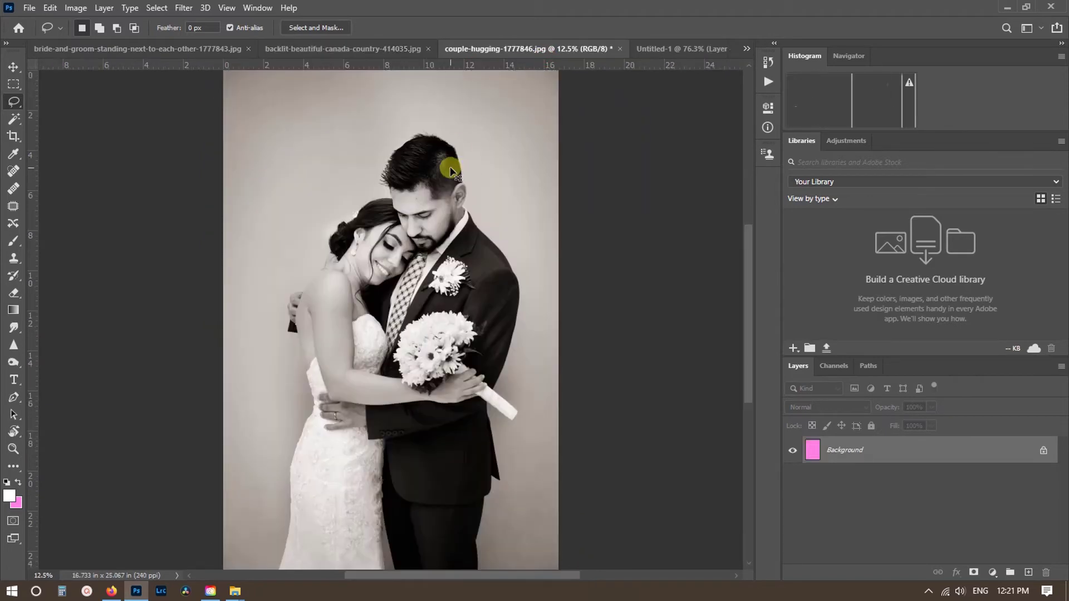
{"action": "key", "text": "ctrl+w"}
{"action": "key", "text": "Return"}
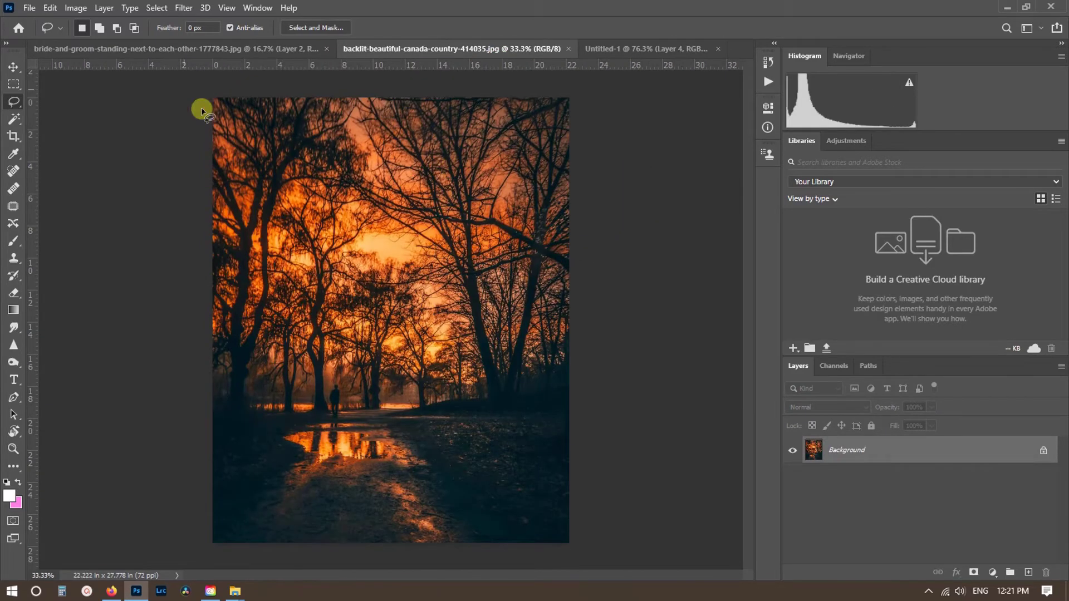
Paste the sepia couple photo as a new layer into the bride-and-groom document.
{"action": "left_click", "coordinate": [160, 49]}
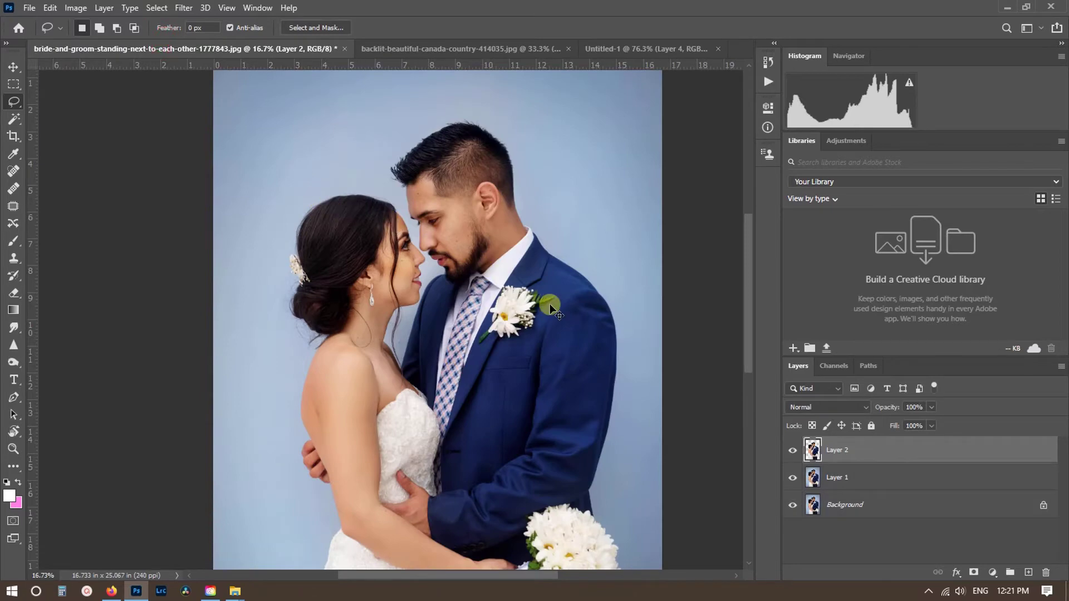
{"action": "key", "text": "ctrl+v"}
{"action": "scroll", "coordinate": [463, 303], "scroll_direction": "down", "scroll_amount": 2}
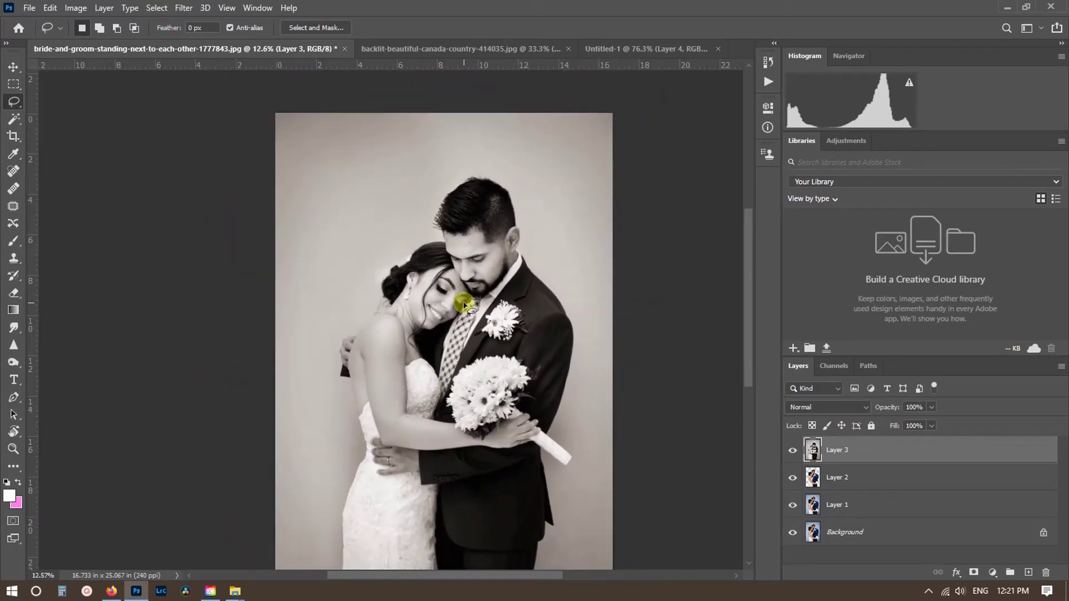
Rename the colour cutout layer as Main and the pasted sepia photo's layer as 2image.
{"action": "double_click", "coordinate": [839, 477]}
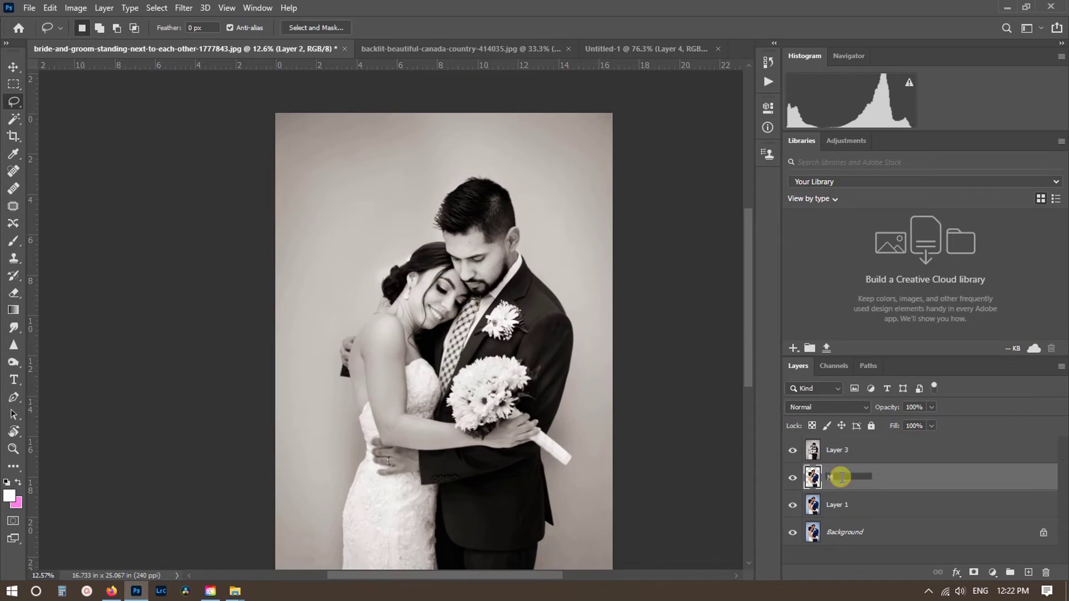
{"action": "key", "text": "Return"}
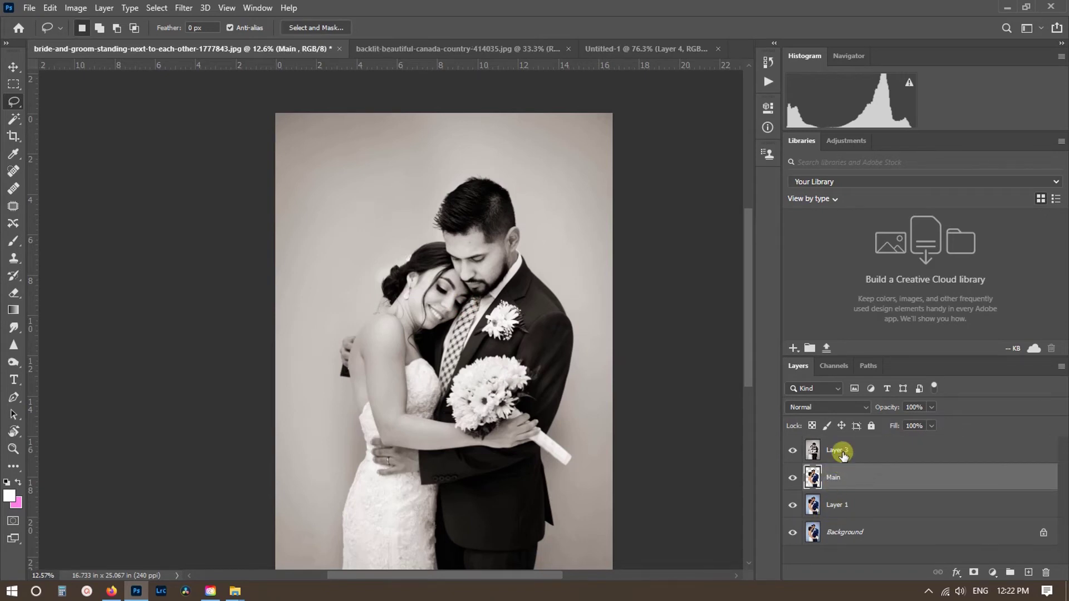
{"action": "double_click", "coordinate": [843, 451]}
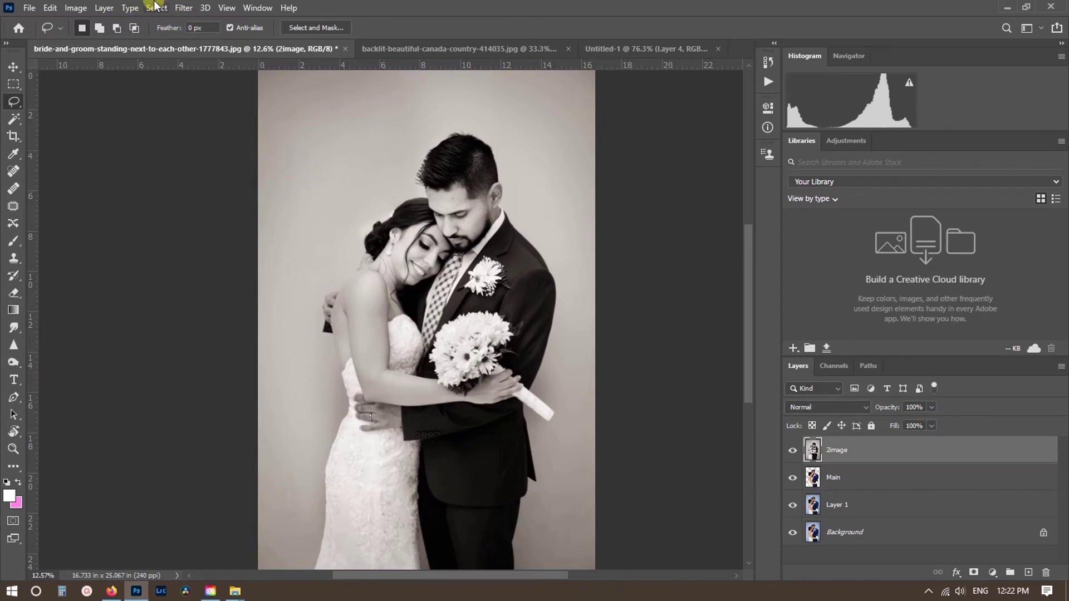
Select the couple on the 2image layer automatically with Select Subject.
{"action": "left_click", "coordinate": [157, 7]}
{"action": "left_click", "coordinate": [157, 8]}
{"action": "left_click", "coordinate": [157, 7]}
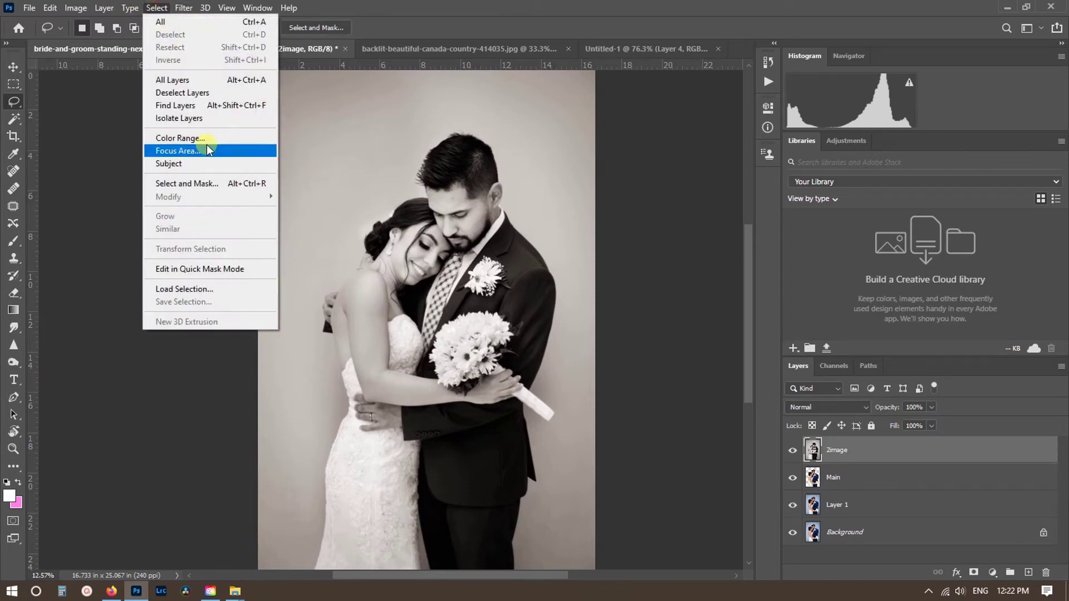
{"action": "left_click", "coordinate": [222, 163]}
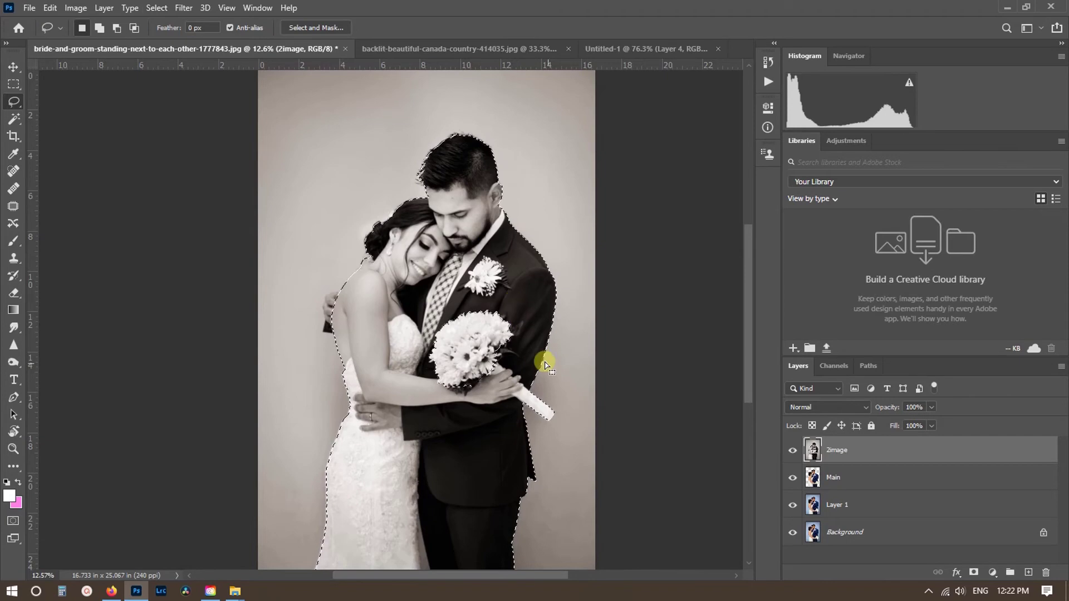
Add the missing bouquet area to the couple's selection with the Lasso tool.
{"action": "scroll", "coordinate": [546, 364], "scroll_direction": "up", "scroll_amount": 4}
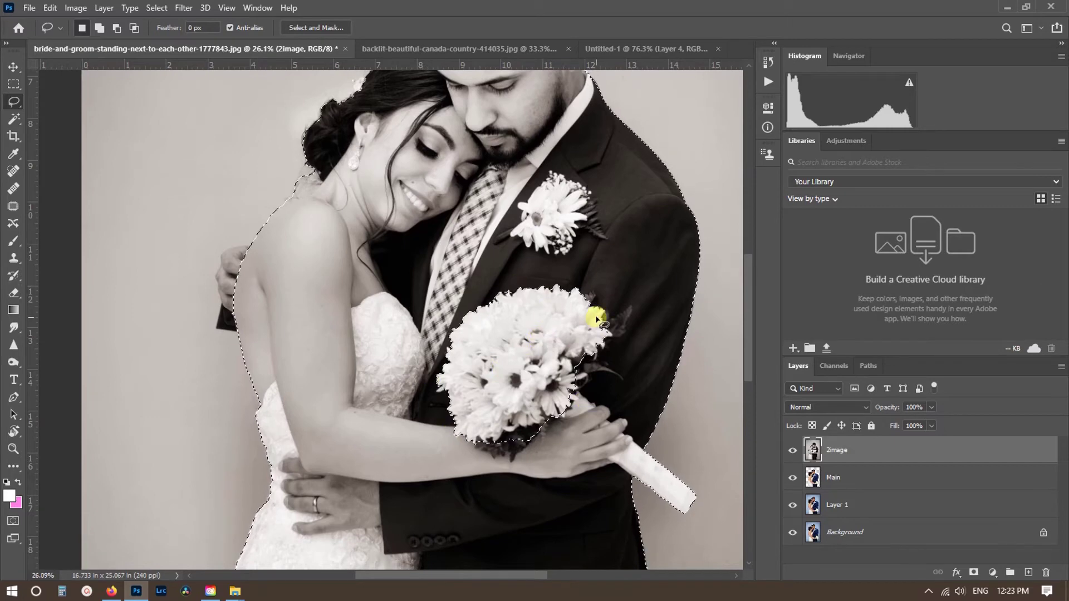
{"action": "right_click", "coordinate": [15, 103]}
{"action": "left_click", "coordinate": [42, 106]}
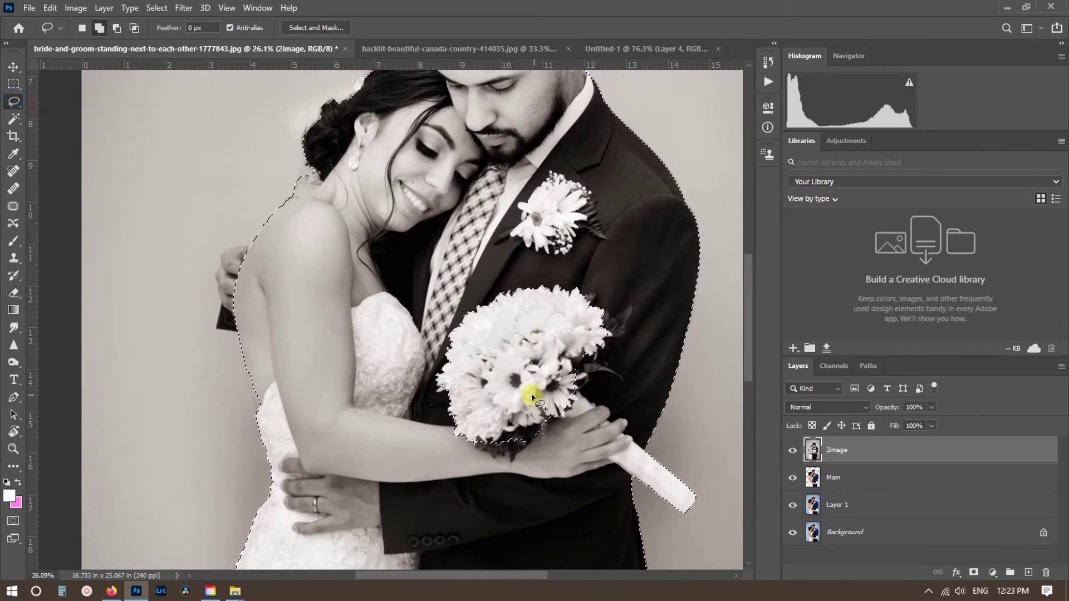
{"action": "mouse_move", "coordinate": [444, 375]}
{"action": "left_mouse_down"}
{"action": "mouse_move", "coordinate": [523, 490]}
{"action": "mouse_move", "coordinate": [608, 280]}
{"action": "mouse_move", "coordinate": [442, 392]}
{"action": "left_mouse_up"}
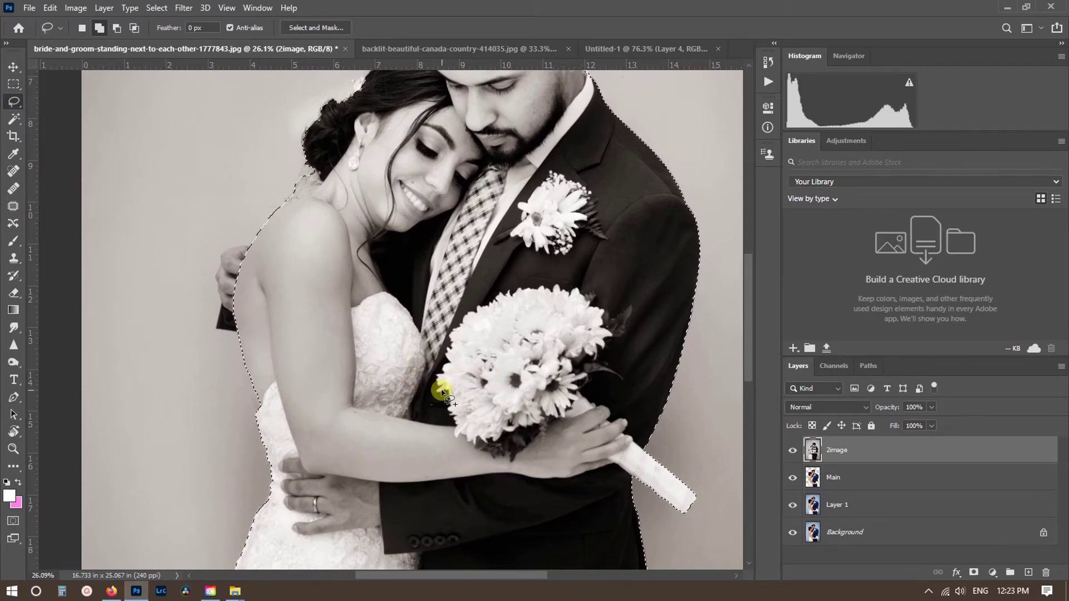
Add the groom's hand and cuff behind the bride's back to the selection with the Object Selection tool.
{"action": "scroll", "coordinate": [245, 296], "scroll_direction": "up", "scroll_amount": 5}
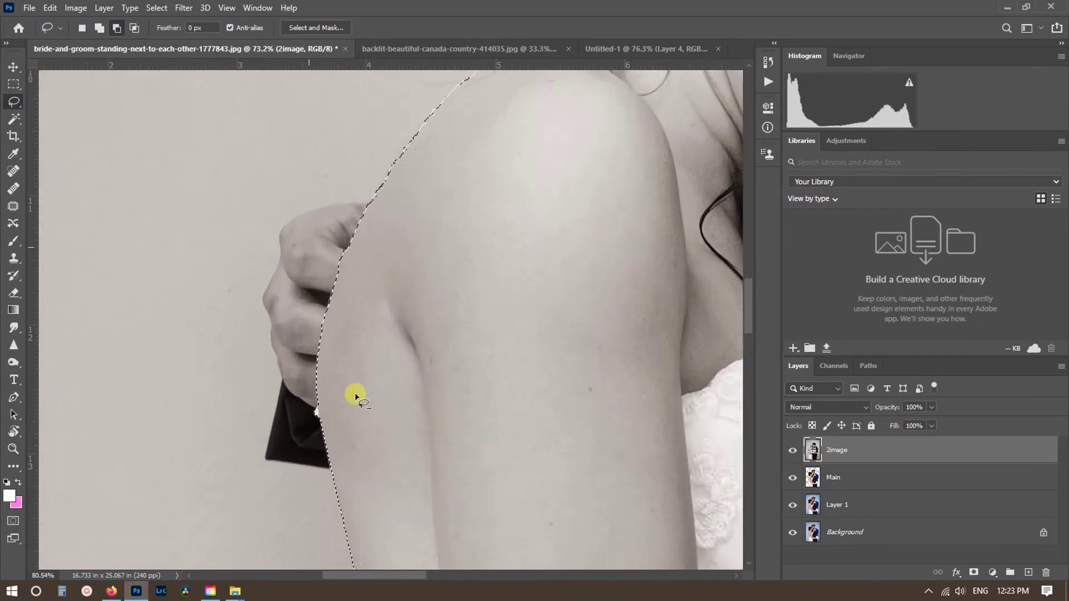
{"action": "scroll", "coordinate": [355, 396], "scroll_direction": "up", "scroll_amount": 1}
{"action": "left_click", "coordinate": [355, 351]}
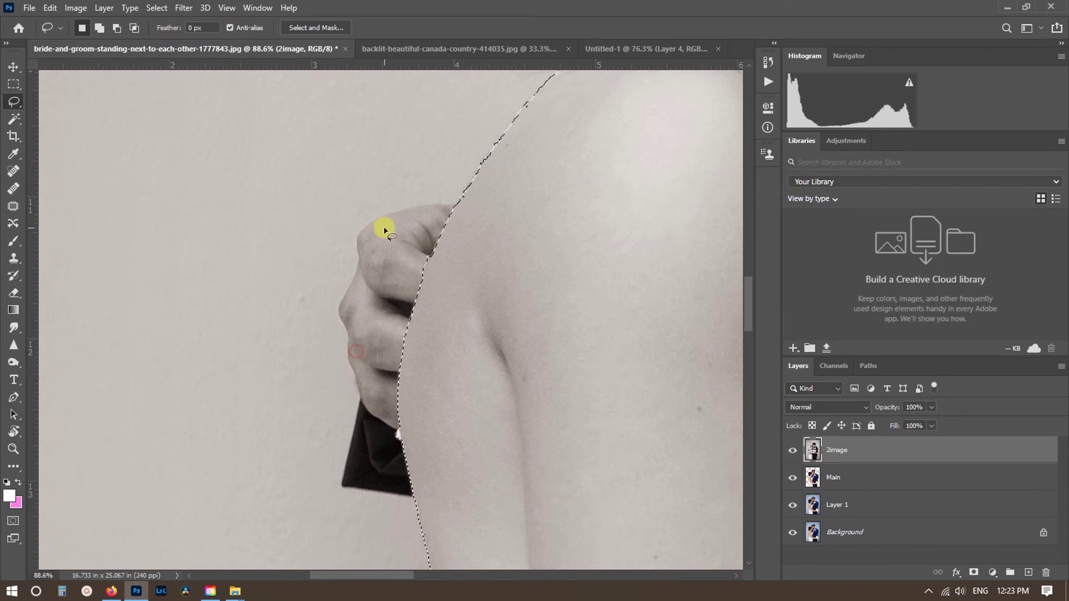
{"action": "left_click", "coordinate": [15, 103]}
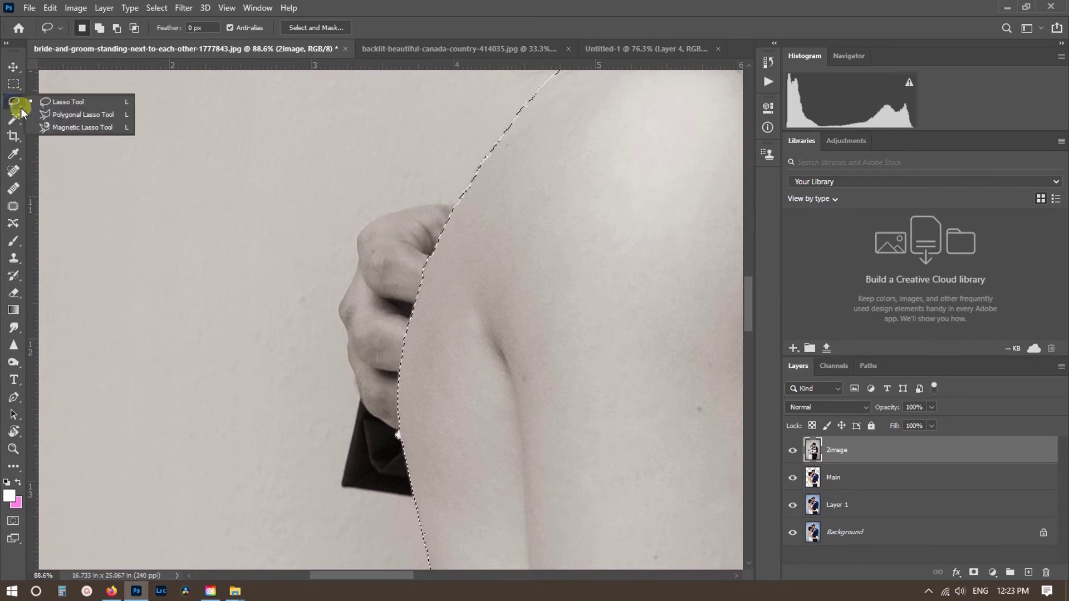
{"action": "left_click", "coordinate": [15, 119]}
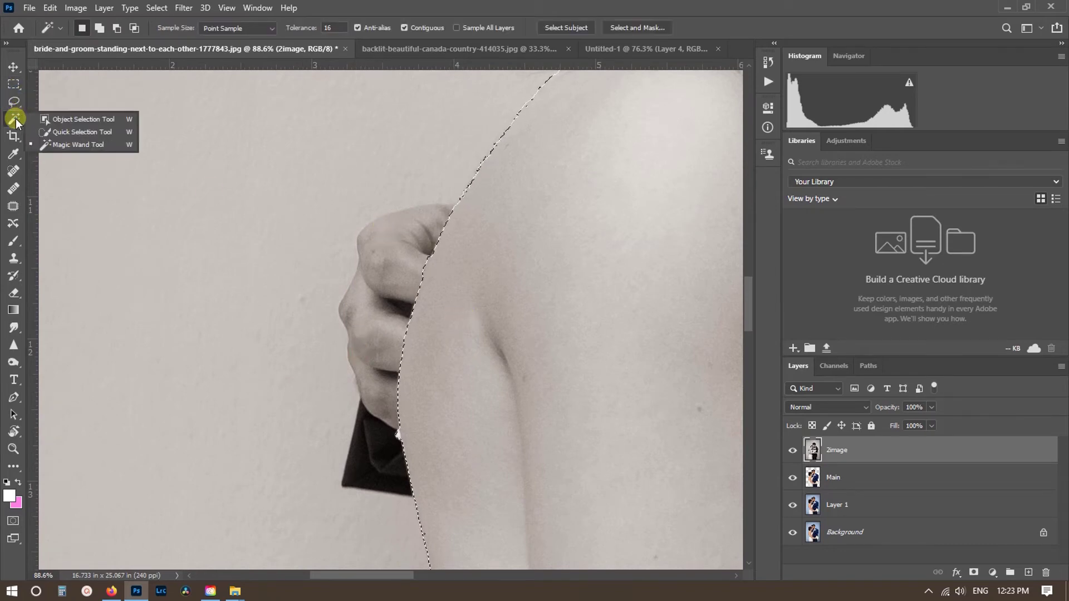
{"action": "left_click", "coordinate": [95, 118]}
{"action": "left_click_drag", "start_coordinate": [258, 165], "coordinate": [568, 512]}
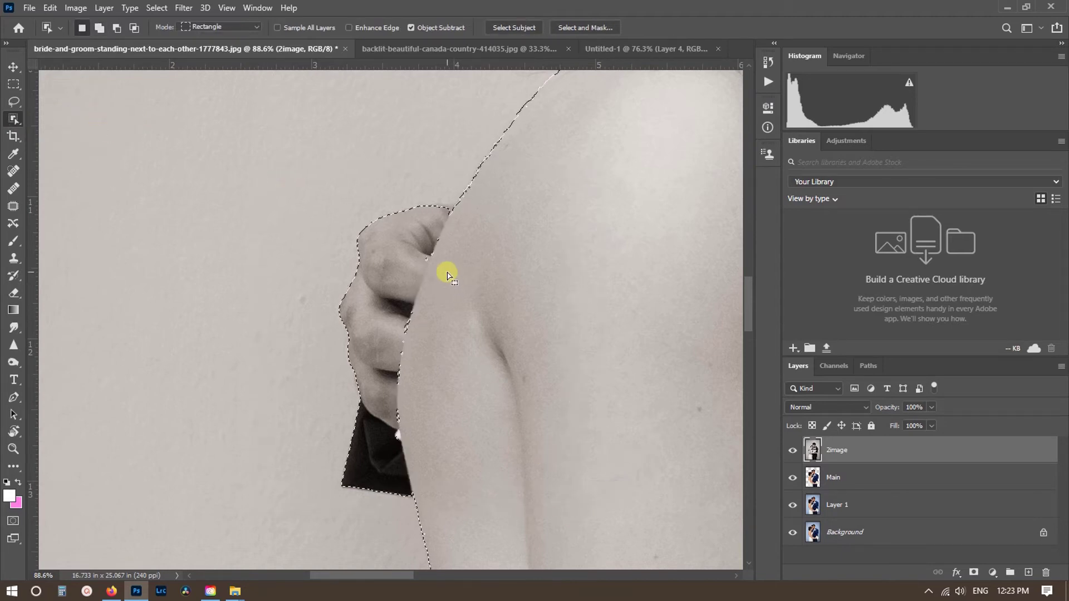
Close the selection gap between the groom's hand and the bride's back with the Lasso tool.
{"action": "key", "text": "l"}
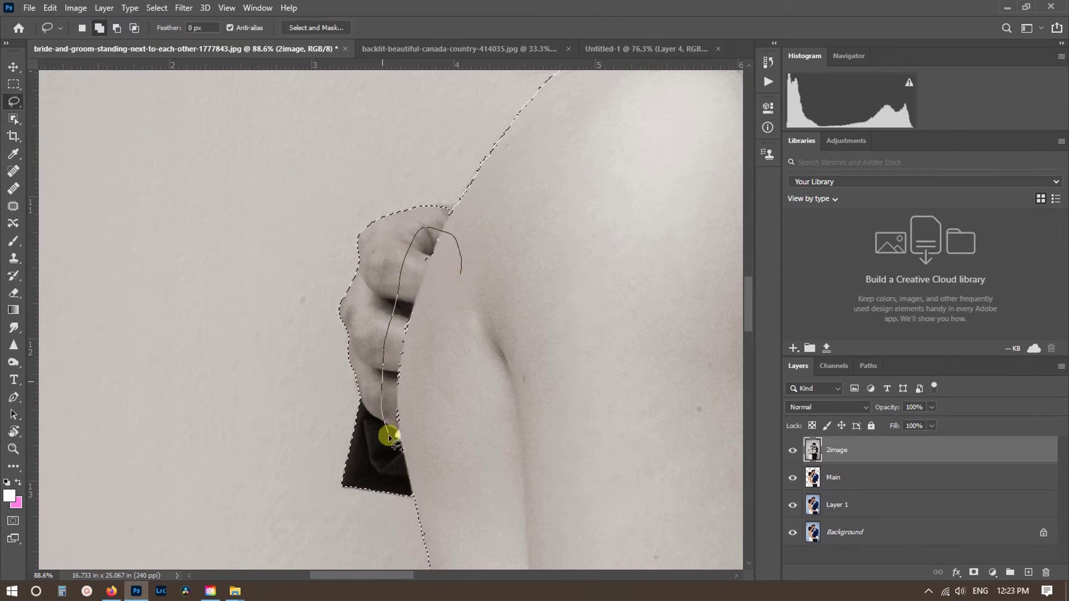
{"action": "left_click_drag", "start_coordinate": [389, 437], "coordinate": [482, 303]}
{"action": "scroll", "coordinate": [482, 303], "scroll_direction": "down", "scroll_amount": 5}
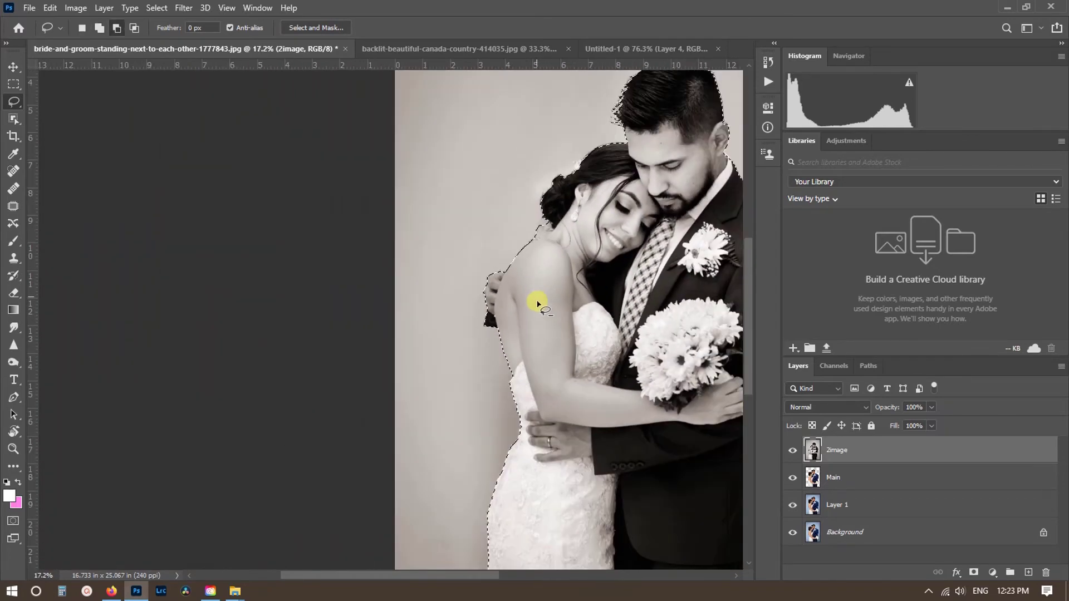
{"action": "scroll", "coordinate": [538, 304], "scroll_direction": "down", "scroll_amount": 5}
{"action": "scroll", "coordinate": [479, 399], "scroll_direction": "up", "scroll_amount": 4}
{"action": "left_click_drag", "start_coordinate": [374, 239], "coordinate": [414, 309]}
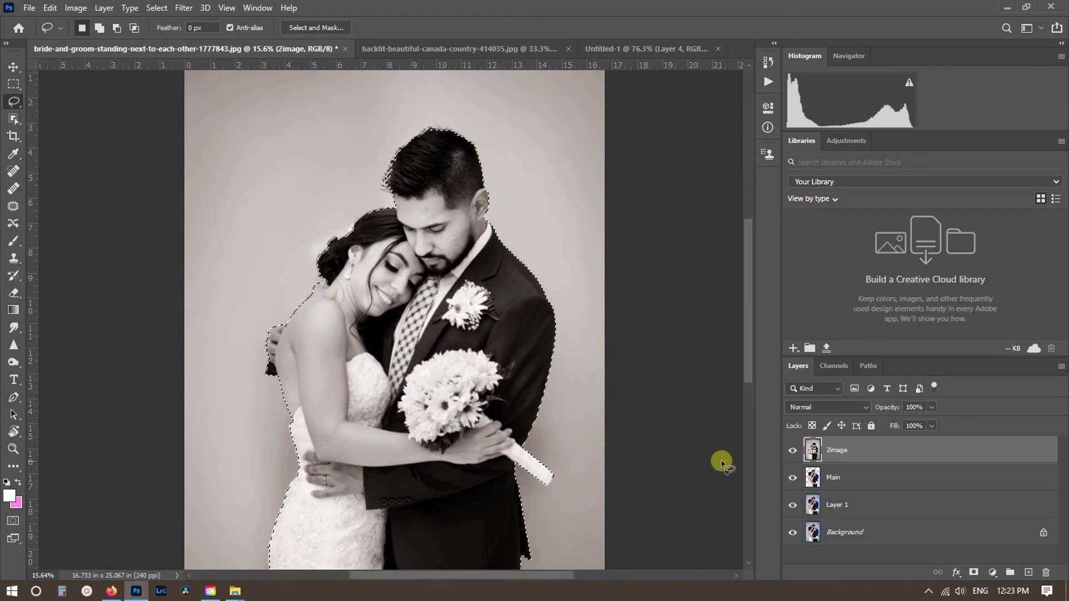
Copy the selected sepia couple to a new layer and move the 2image layer beneath Main.
{"action": "key", "text": "ctrl+j"}
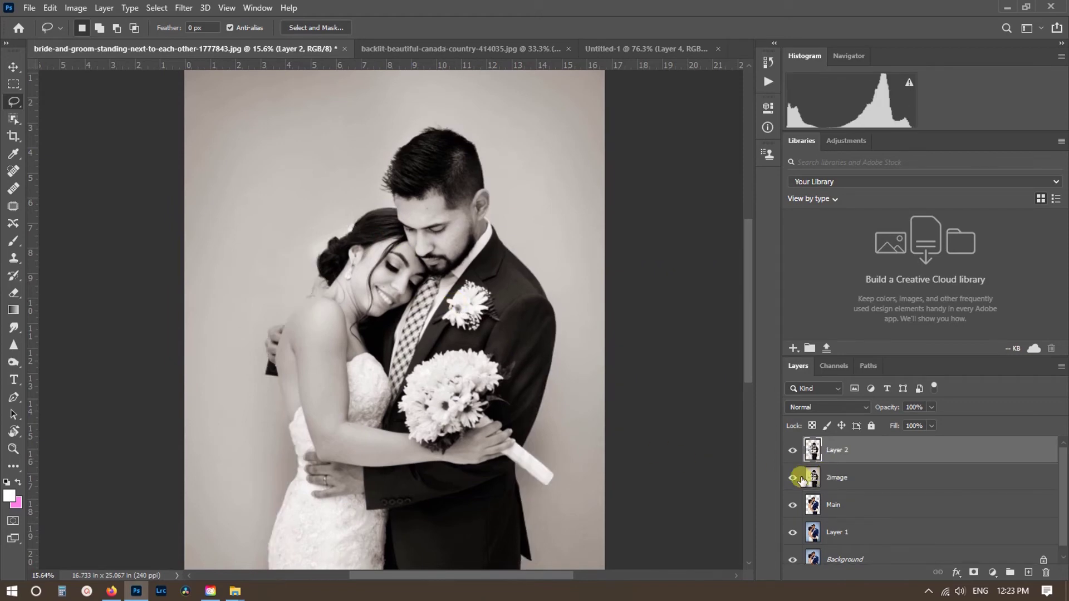
{"action": "left_click_drag", "start_coordinate": [846, 480], "coordinate": [857, 515]}
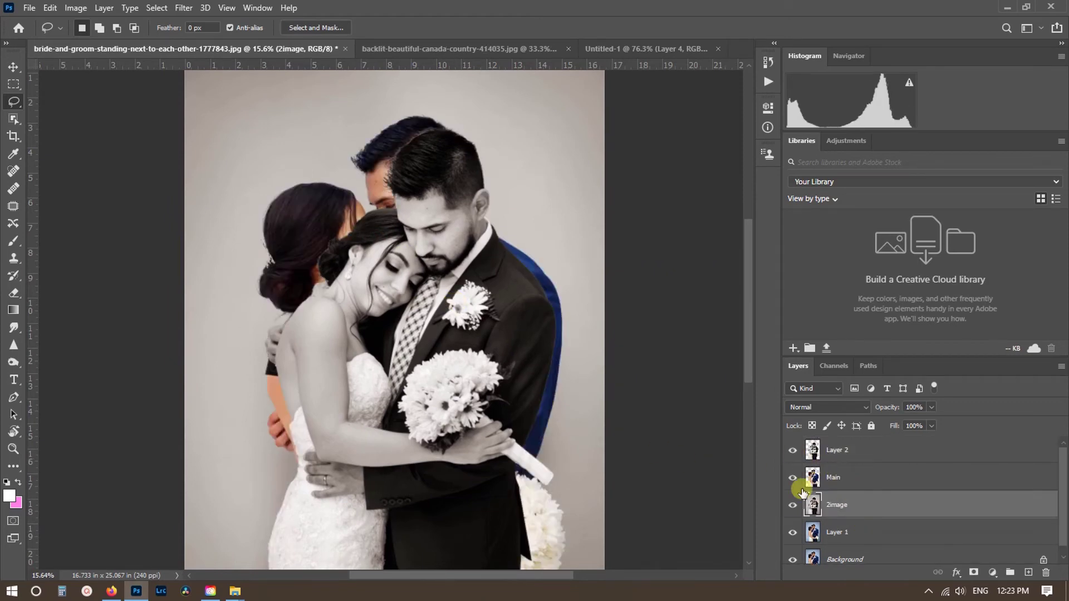
Hide the 2image, Layer 1 and Background layers, leaving only the two cutouts visible.
{"action": "left_click", "coordinate": [792, 450], "text": "alt"}
{"action": "scroll", "coordinate": [284, 462], "scroll_direction": "down", "scroll_amount": 1}
{"action": "left_click", "coordinate": [792, 450], "text": "alt"}
Rename the sepia cutout layer as "2 image copy" and clip it to the Main layer.
{"action": "double_click", "coordinate": [837, 450]}
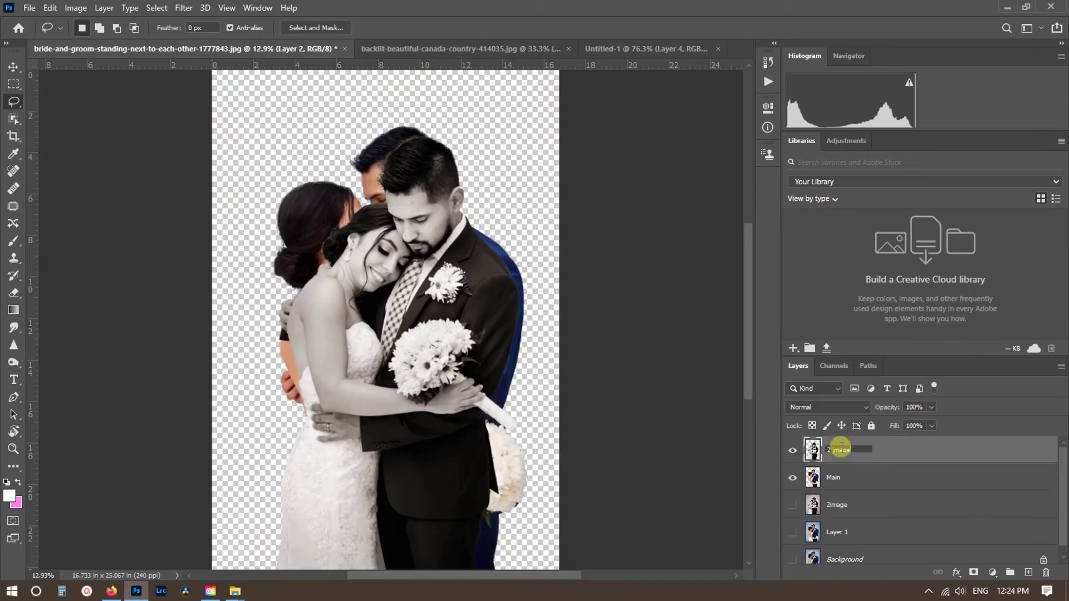
{"action": "type", "text": "2 image copy"}
{"action": "key", "text": "Return"}
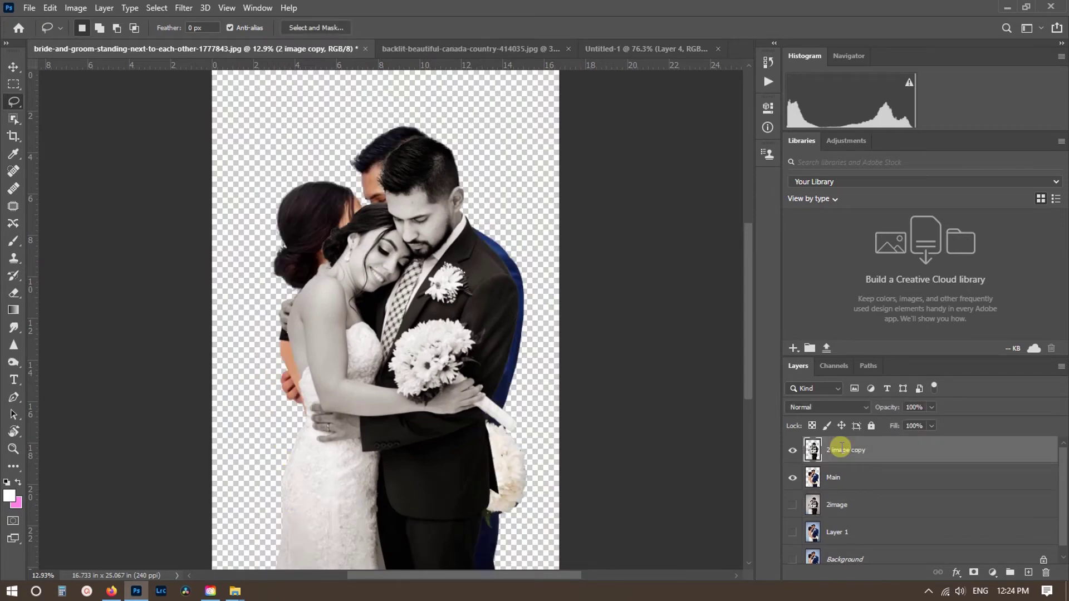
{"action": "right_click", "coordinate": [851, 451]}
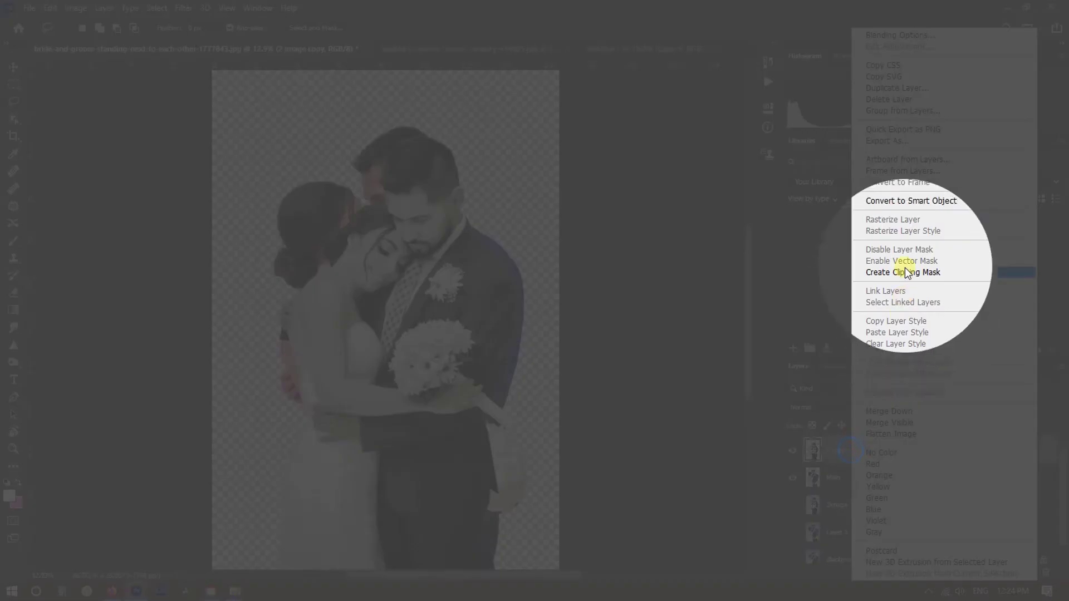
{"action": "left_click", "coordinate": [920, 272]}
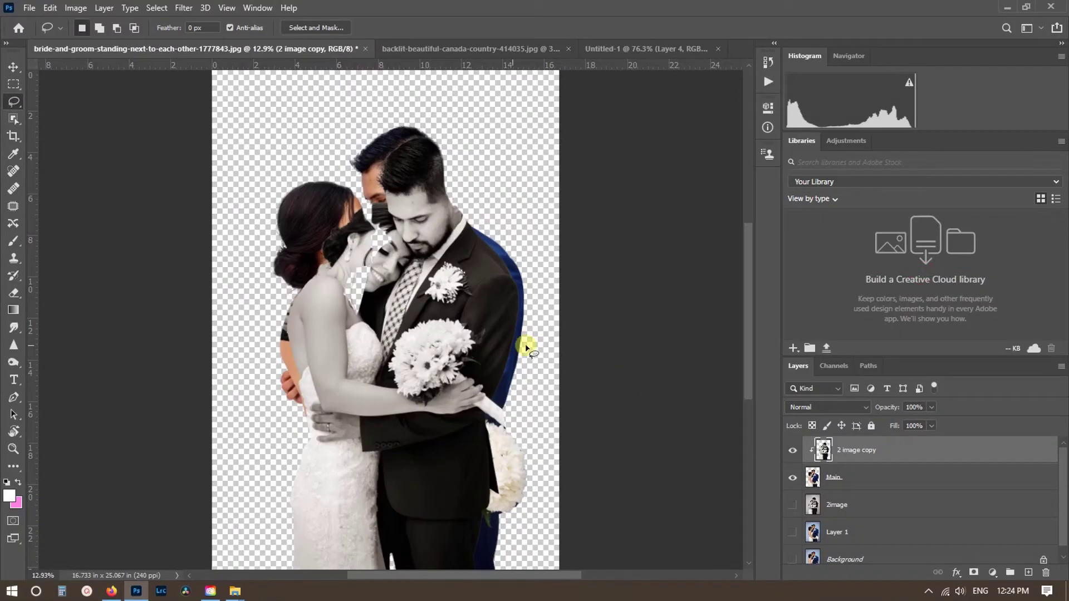
Scale the 2 image copy layer to about 81% and position it over the lower part of the groom's jacket.
{"action": "scroll", "coordinate": [421, 305], "scroll_direction": "up", "scroll_amount": 1}
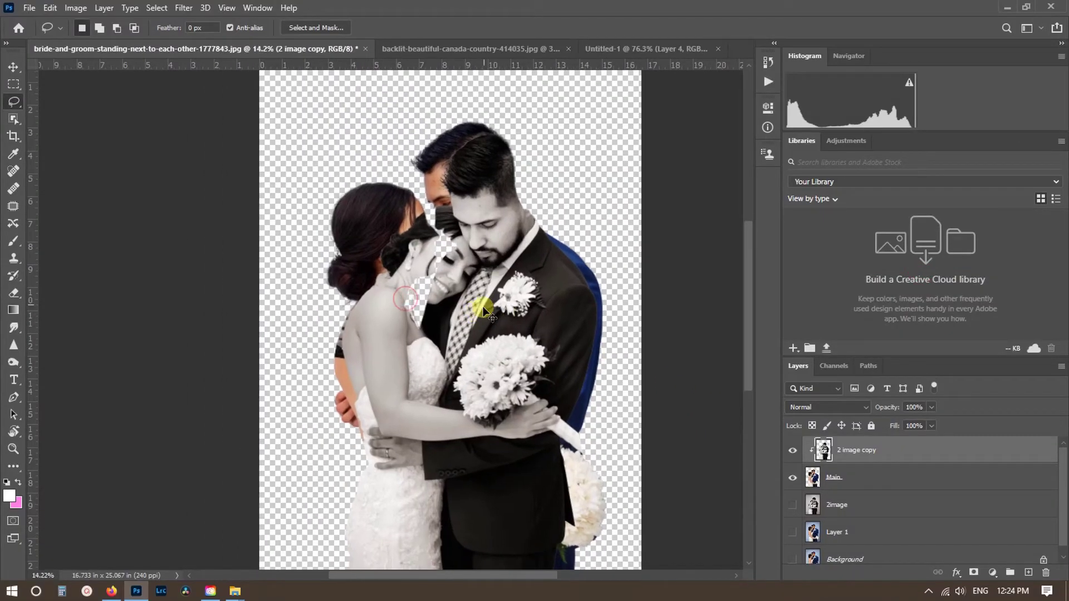
{"action": "key", "text": "ctrl+t"}
{"action": "scroll", "coordinate": [483, 308], "scroll_direction": "down", "scroll_amount": 2}
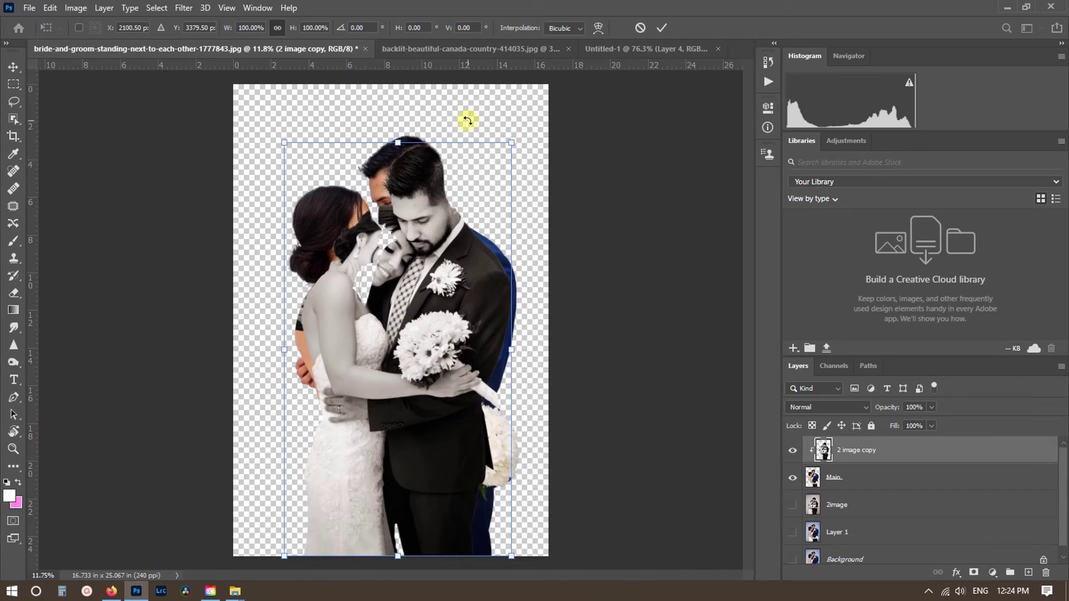
{"action": "left_click_drag", "start_coordinate": [508, 142], "coordinate": [473, 262]}
{"action": "left_click_drag", "start_coordinate": [445, 322], "coordinate": [456, 305]}
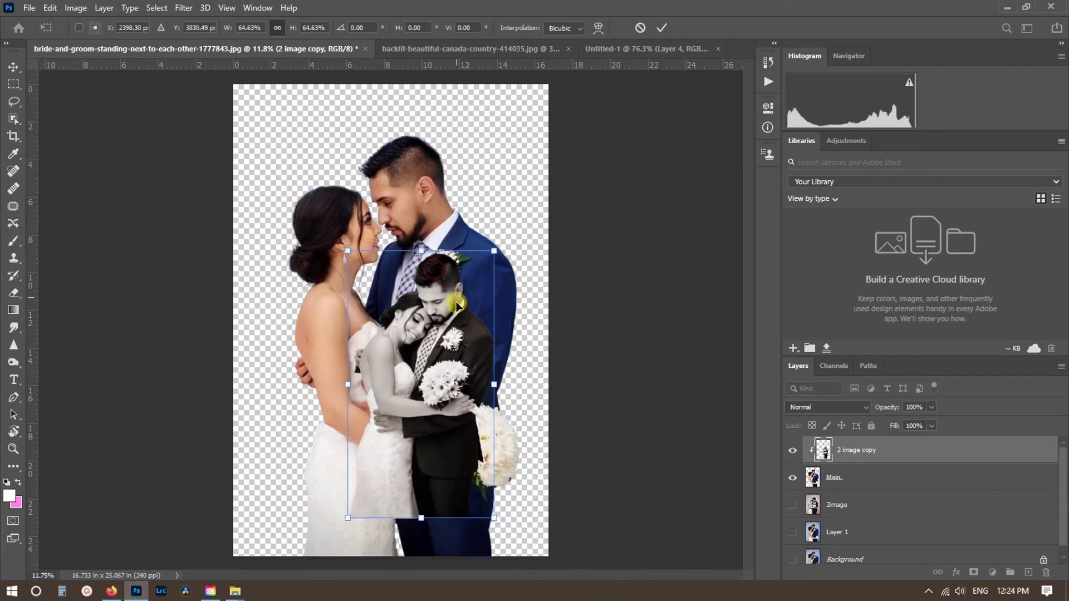
{"action": "left_click_drag", "start_coordinate": [491, 253], "coordinate": [512, 219]}
{"action": "left_click_drag", "start_coordinate": [487, 290], "coordinate": [373, 388]}
{"action": "left_click_drag", "start_coordinate": [497, 315], "coordinate": [503, 324]}
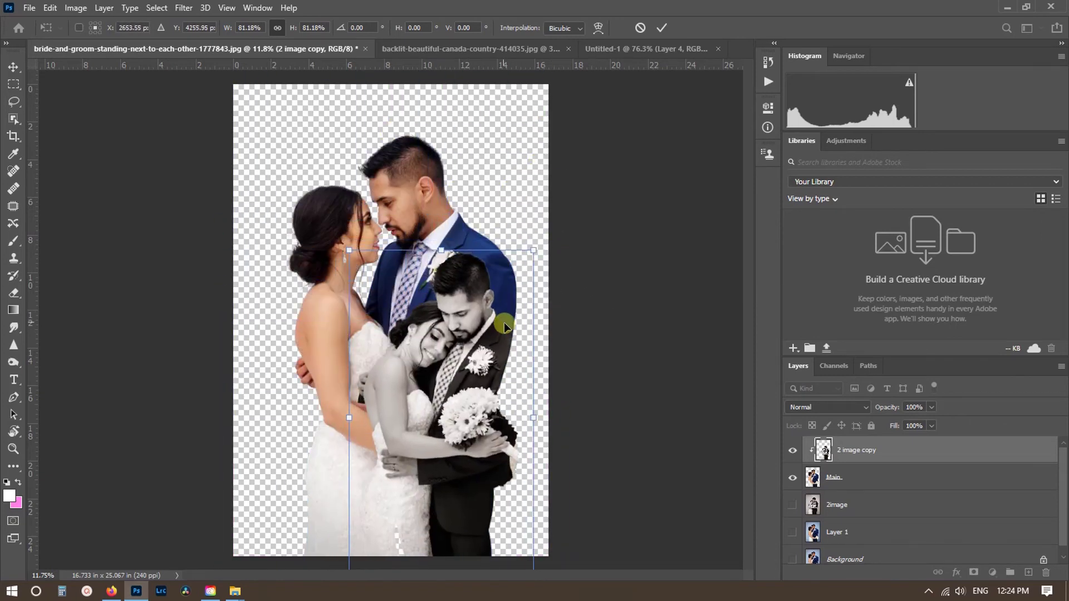
{"action": "scroll", "coordinate": [501, 286], "scroll_direction": "up", "scroll_amount": 3}
{"action": "left_click_drag", "start_coordinate": [501, 287], "coordinate": [548, 290]}
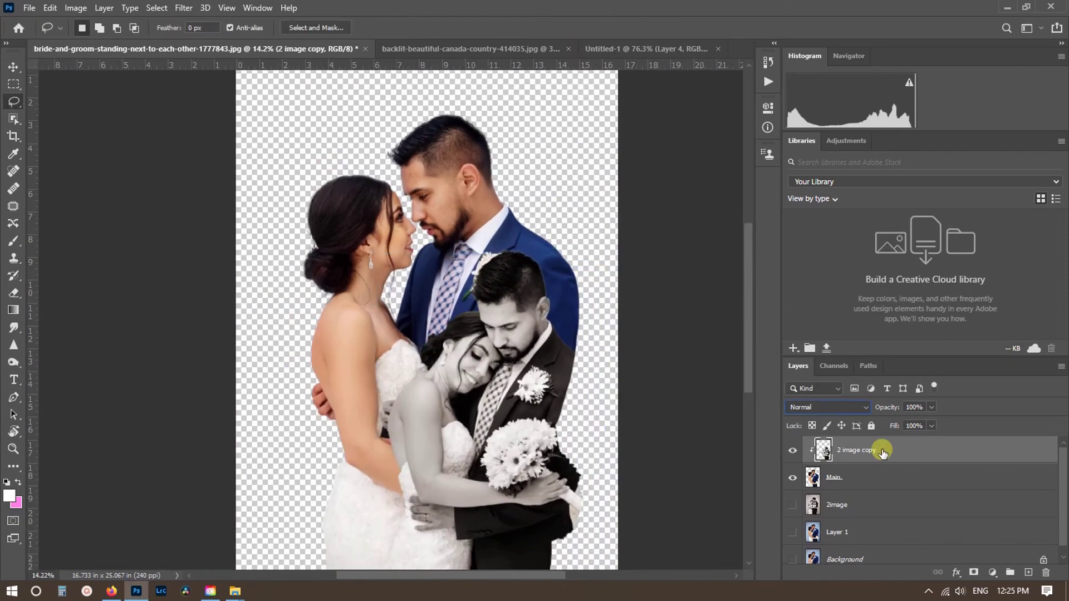
Set the blend mode of the 2 image copy layer to Lighten.
{"action": "left_click", "coordinate": [851, 408]}
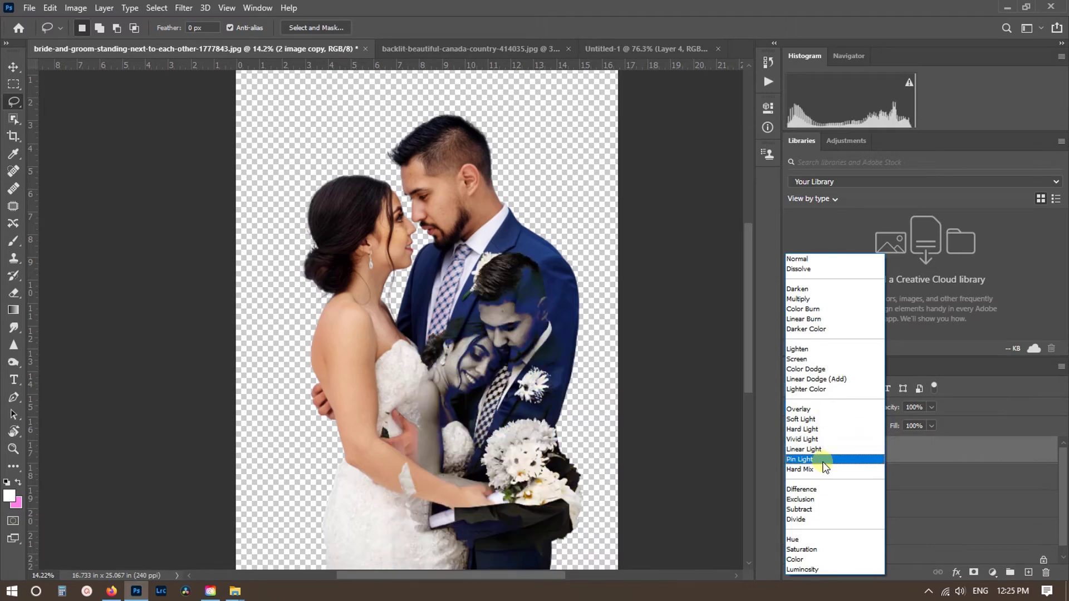
{"action": "left_click", "coordinate": [825, 349]}
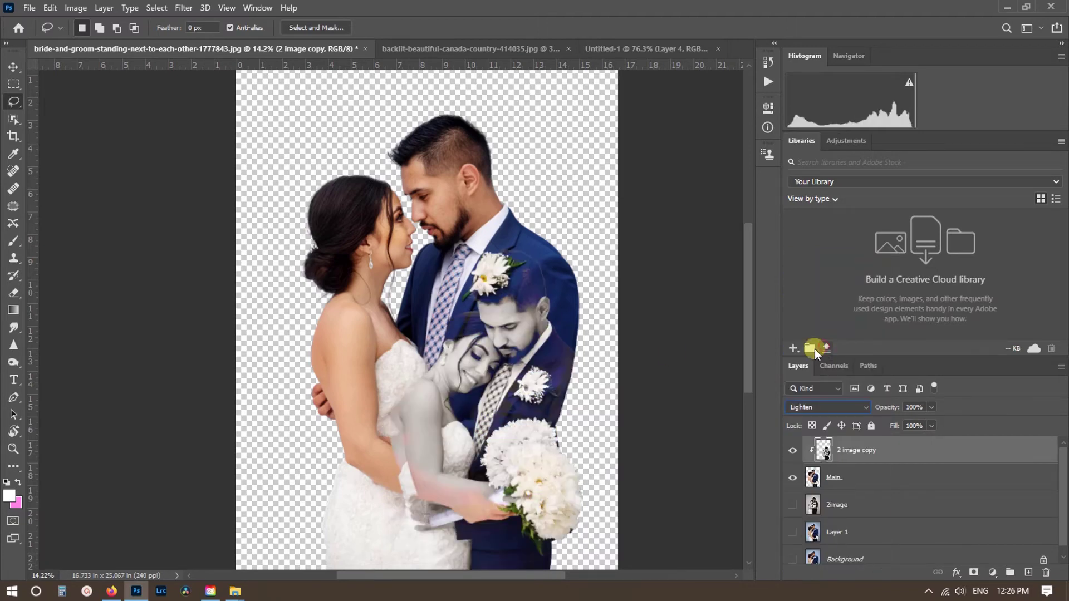
Bring the sunset forest photo into the bride-and-groom document as a new layer and close the photo's own document.
{"action": "key", "text": "ctrl+Tab"}
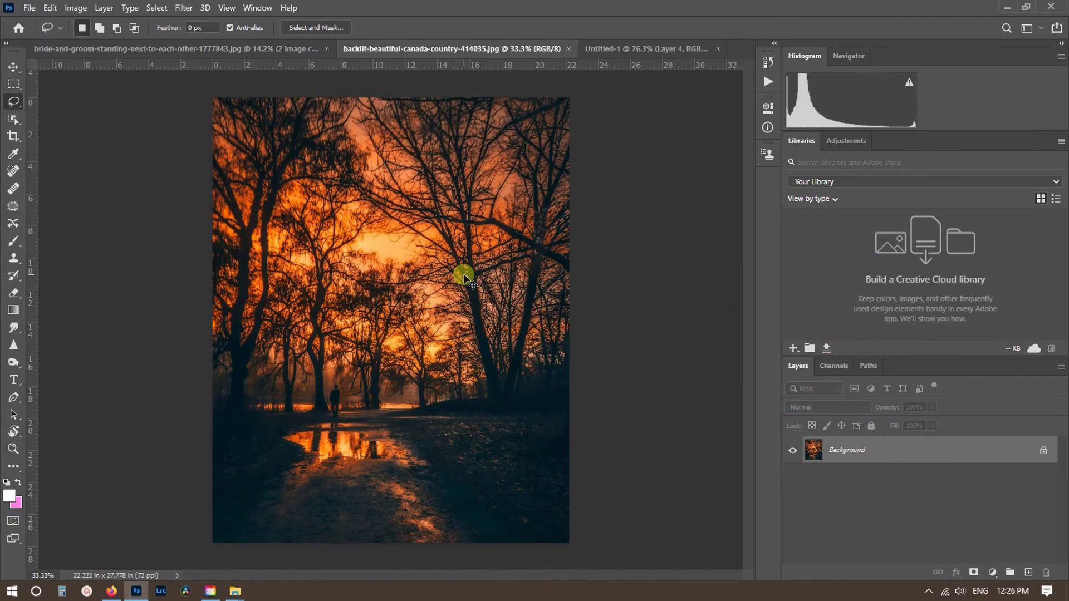
{"action": "key", "text": "ctrl+BackSpace"}
{"action": "key", "text": "ctrl+w"}
{"action": "key", "text": "n"}
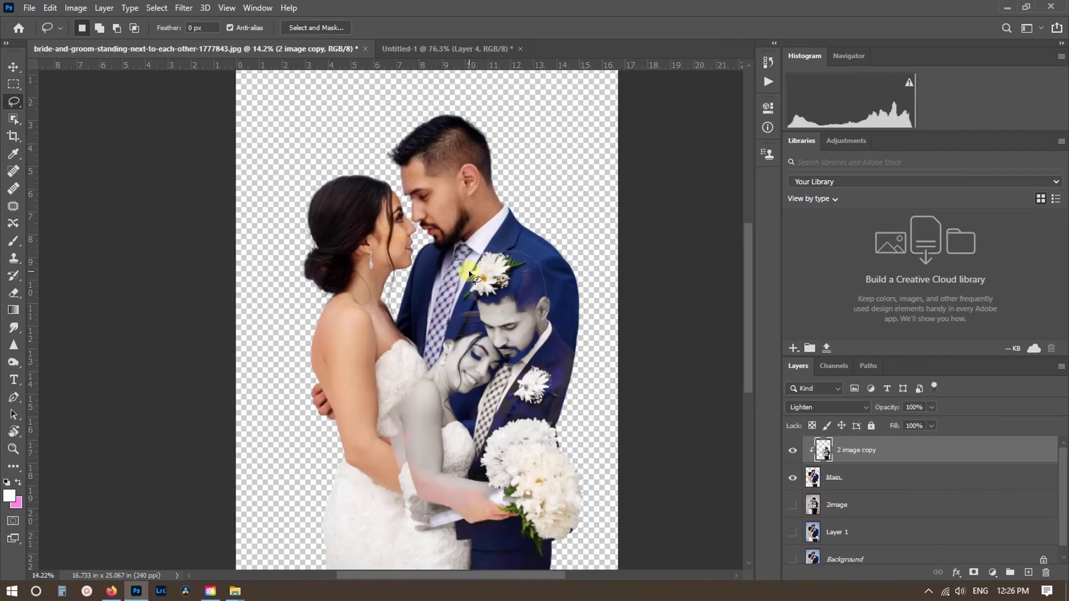
{"action": "key", "text": "ctrl+v"}
Scale the forest layer to about 280% wide and 301% high so it covers the whole canvas.
{"action": "key", "text": "ctrl+t"}
{"action": "left_click_drag", "start_coordinate": [442, 233], "coordinate": [550, 106]}
{"action": "left_click_drag", "start_coordinate": [444, 249], "coordinate": [443, 265]}
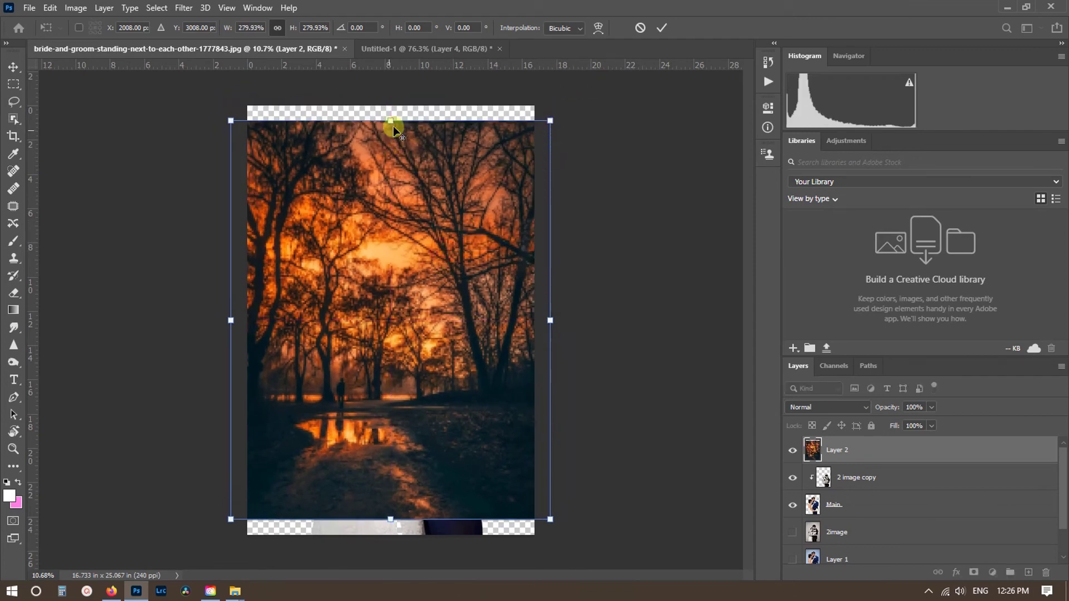
{"action": "left_click_drag", "start_coordinate": [388, 121], "coordinate": [388, 105]}
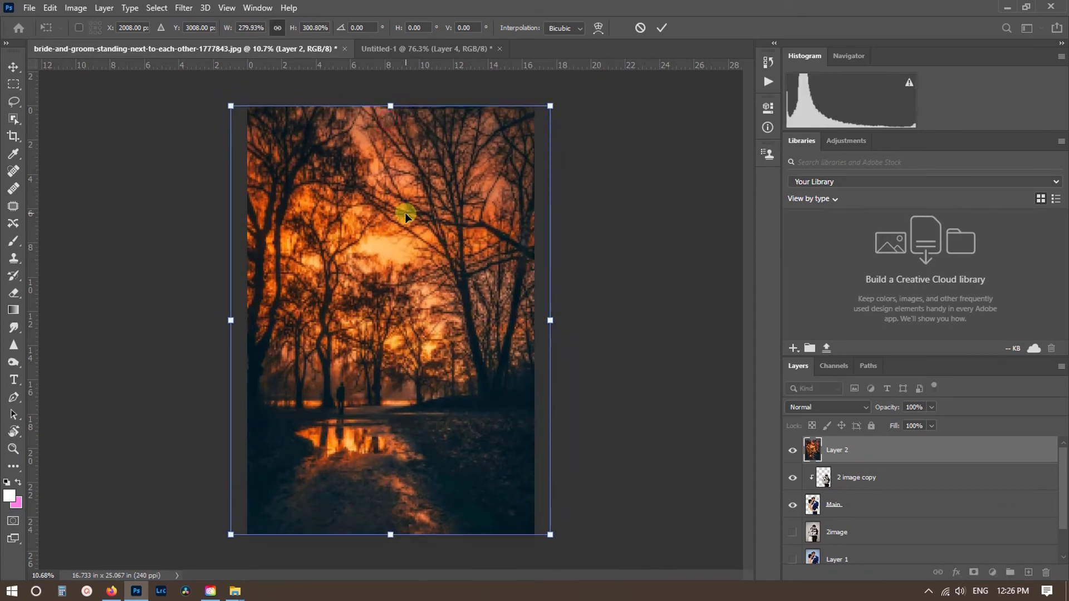
{"action": "key", "text": "Return"}
{"action": "key", "text": "l"}
Set the forest layer's blend mode to Overlay and clip it to the couple cutout.
{"action": "left_click", "coordinate": [818, 407]}
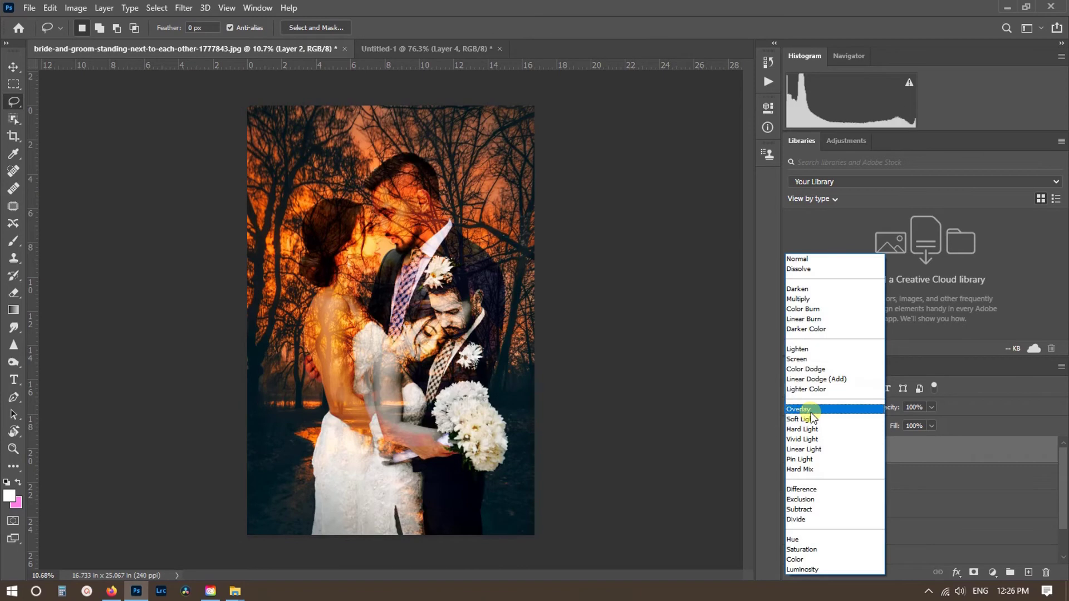
{"action": "left_click", "coordinate": [810, 413]}
{"action": "right_click", "coordinate": [852, 449]}
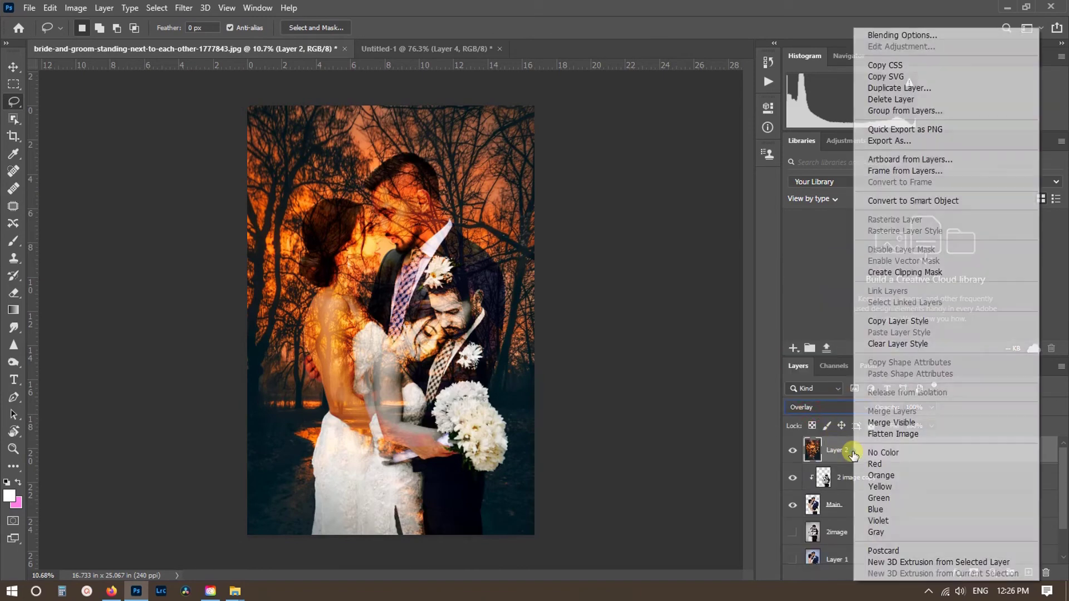
{"action": "left_click", "coordinate": [903, 273]}
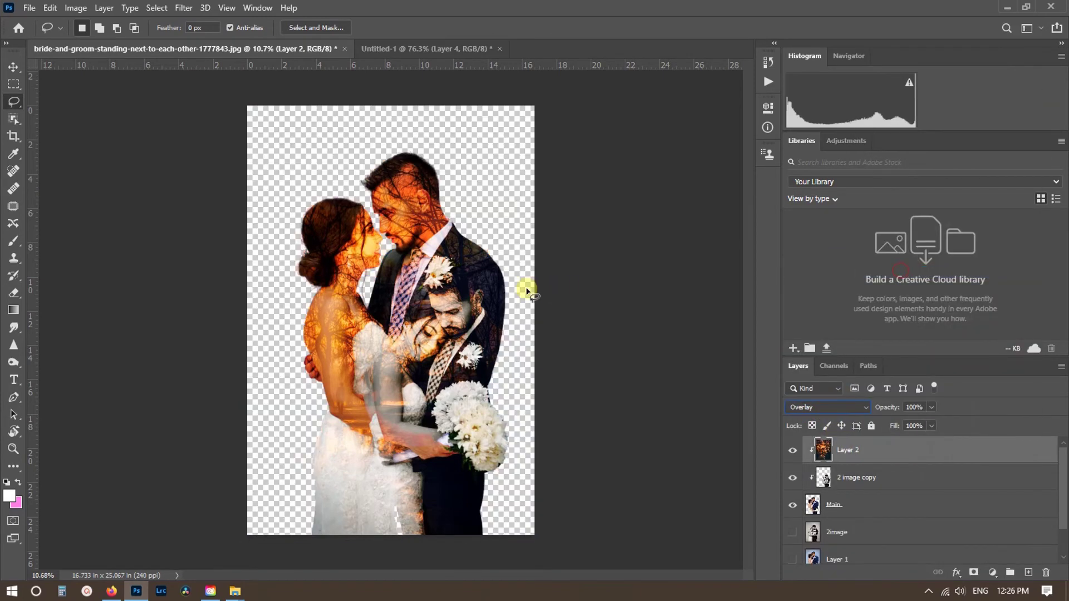
{"action": "scroll", "coordinate": [389, 287], "scroll_direction": "up", "scroll_amount": 1}
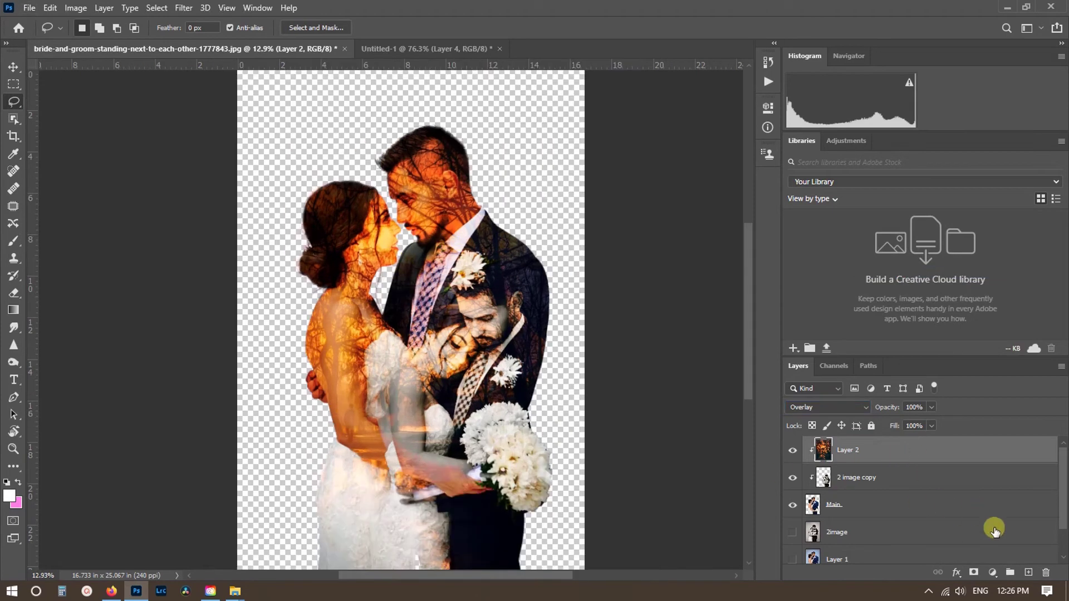
Add a new layer, set the background color to white (ffffff), and fill the layer with it.
{"action": "left_click", "coordinate": [1027, 573]}
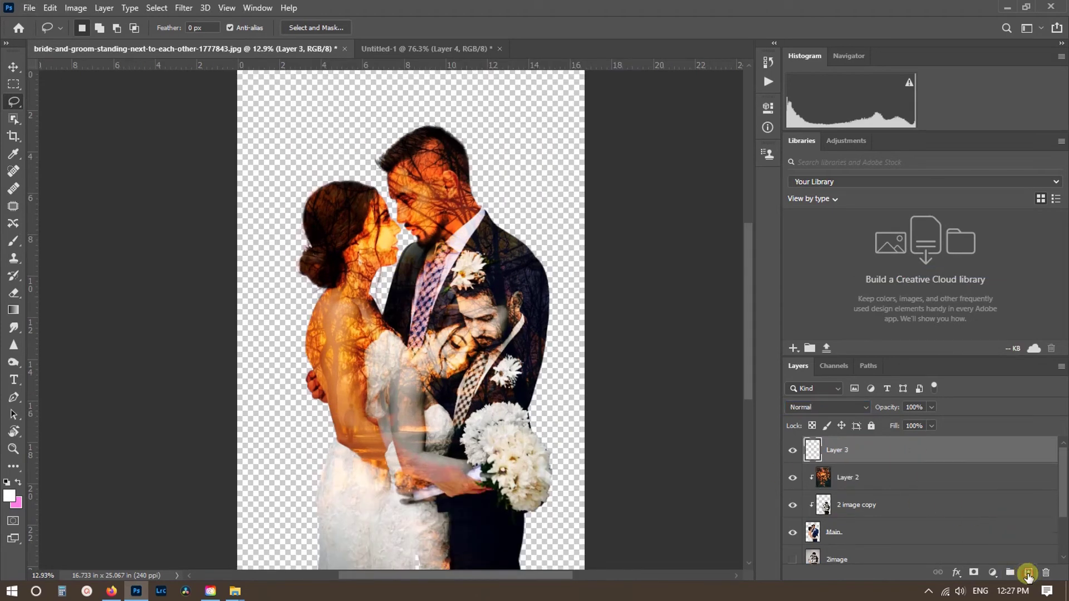
{"action": "left_click", "coordinate": [16, 503]}
{"action": "left_click_drag", "start_coordinate": [782, 443], "coordinate": [587, 273]}
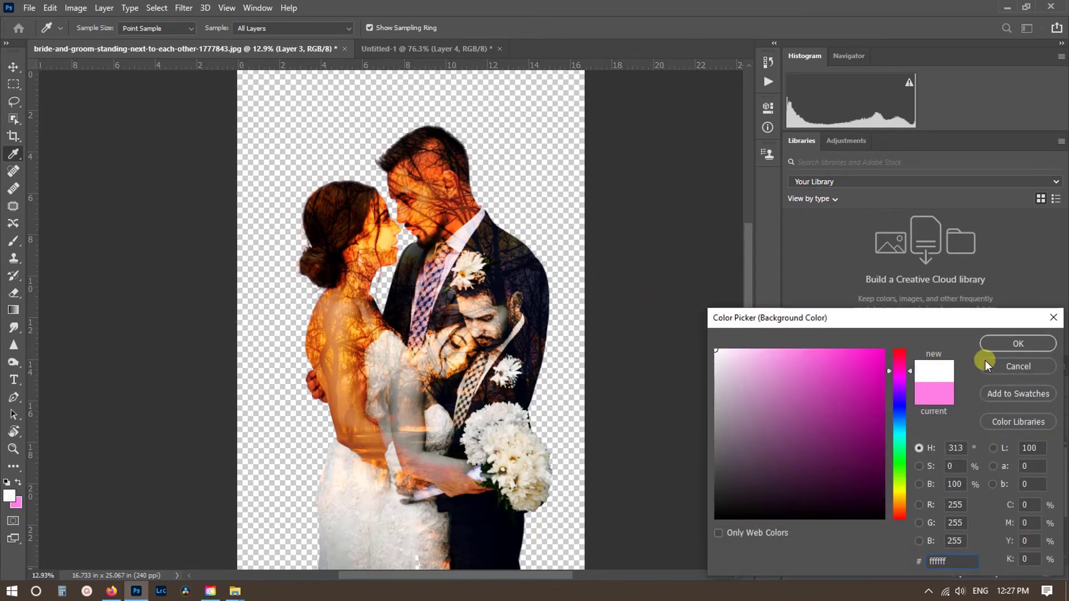
{"action": "left_click", "coordinate": [997, 345]}
{"action": "key", "text": "l"}
{"action": "key", "text": "ctrl+BackSpace"}
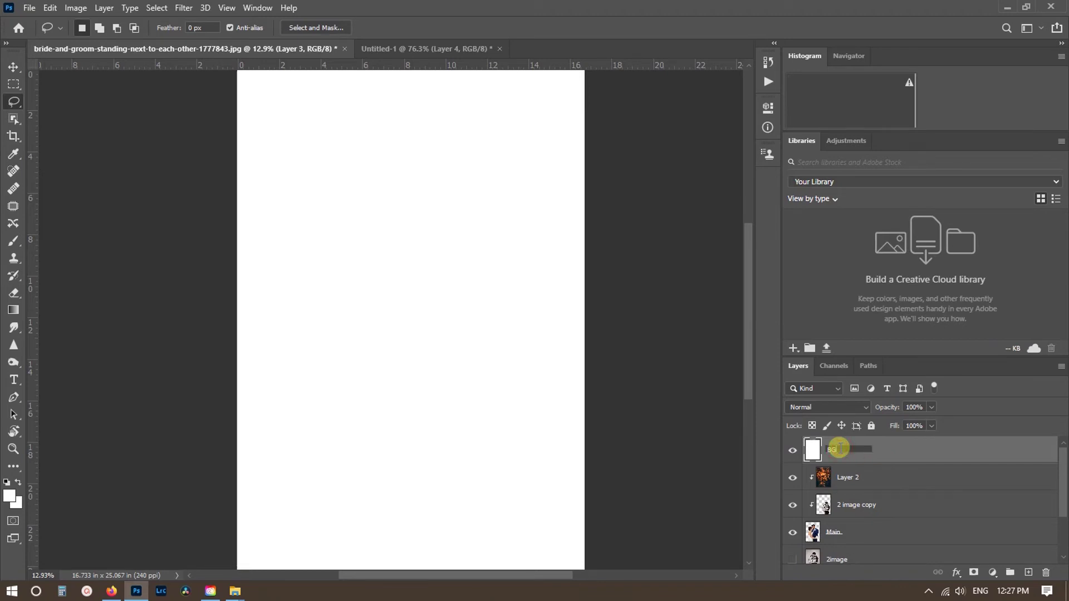
Rename the white layer as BG and move it directly below the Main layer.
{"action": "key", "text": "Return"}
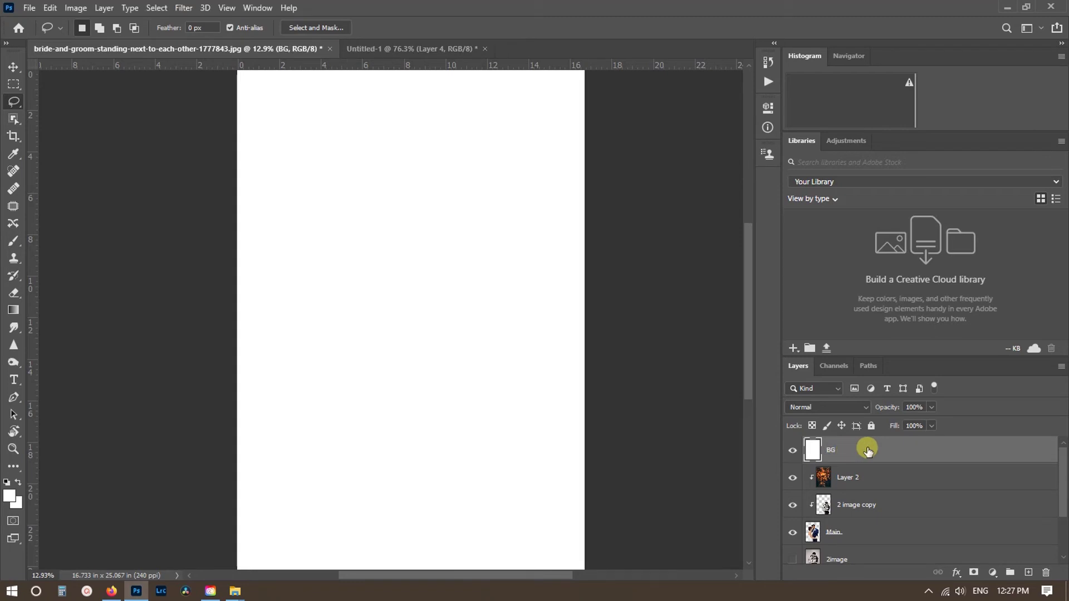
{"action": "left_click_drag", "start_coordinate": [867, 451], "coordinate": [860, 546]}
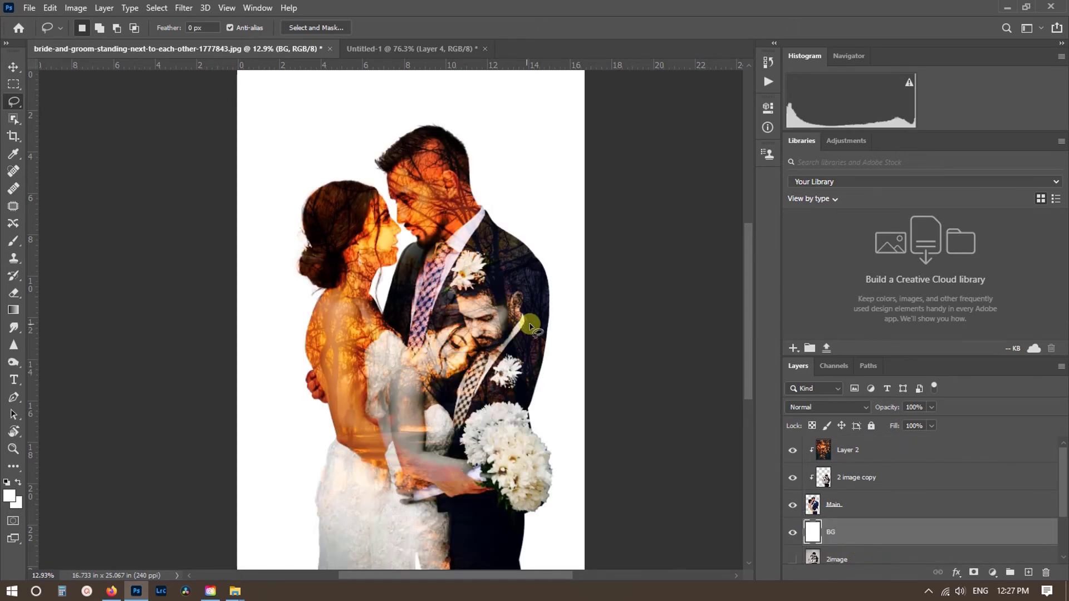
Reduce the opacity of Layer 2, the forest overlay, to 84%.
{"action": "scroll", "coordinate": [482, 354], "scroll_direction": "up", "scroll_amount": 1}
{"action": "scroll", "coordinate": [482, 354], "scroll_direction": "down", "scroll_amount": 2}
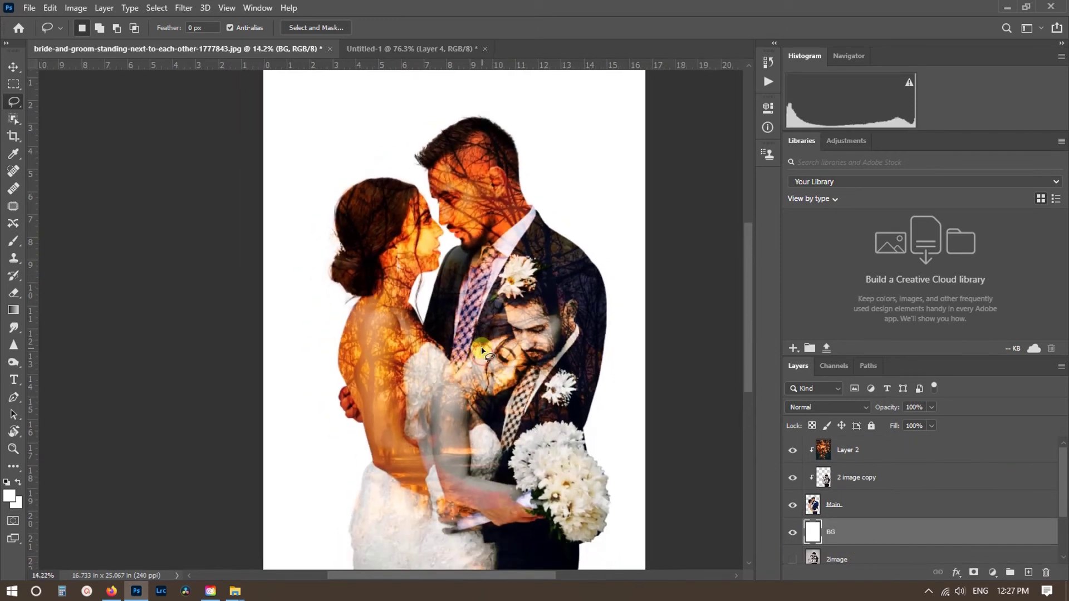
{"action": "left_click", "coordinate": [866, 448]}
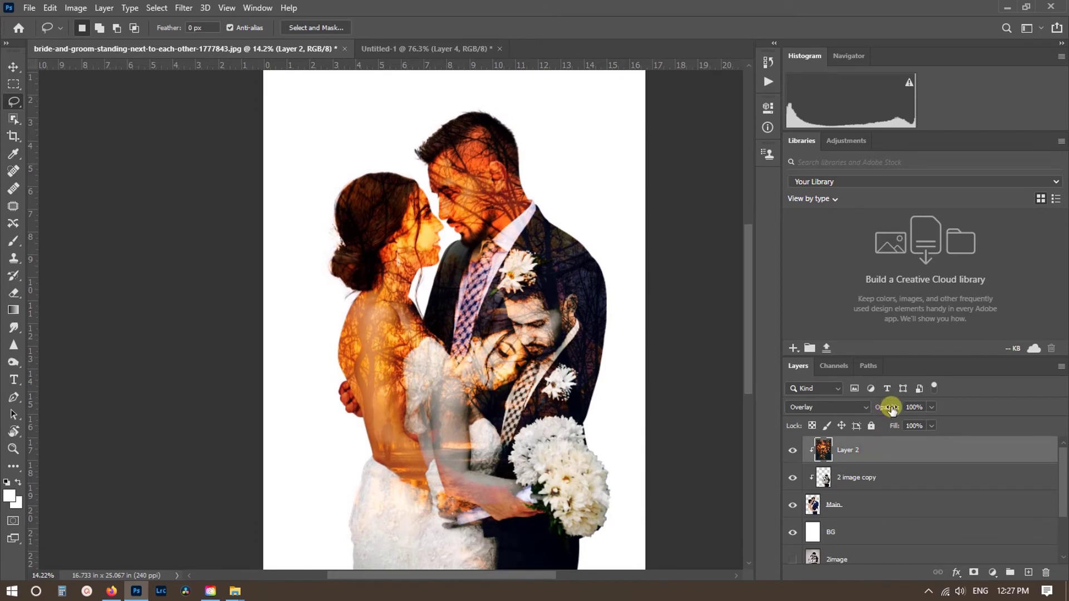
{"action": "left_click_drag", "start_coordinate": [890, 410], "coordinate": [896, 410]}
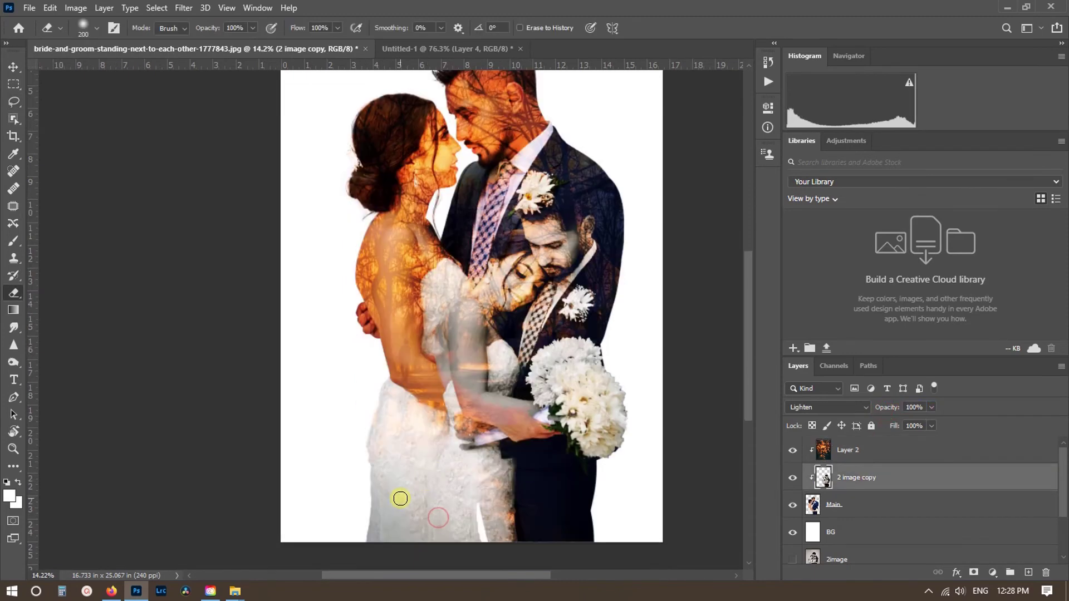
Try to erase the lower part of the 2 image copy layer over the dress with a 900 px eraser.
{"action": "key", "text": "bracketright"}
{"action": "key", "text": "bracketright"}
{"action": "key", "text": "bracketright"}
{"action": "key", "text": "bracketright"}
{"action": "key", "text": "bracketright"}
{"action": "key", "text": "bracketright"}
{"action": "mouse_move", "coordinate": [420, 544]}
{"action": "left_mouse_down"}
{"action": "mouse_move", "coordinate": [446, 520]}
{"action": "mouse_move", "coordinate": [521, 530]}
{"action": "mouse_move", "coordinate": [506, 525]}
{"action": "mouse_move", "coordinate": [599, 510]}
{"action": "mouse_move", "coordinate": [561, 521]}
{"action": "mouse_move", "coordinate": [611, 460]}
{"action": "mouse_move", "coordinate": [621, 471]}
{"action": "mouse_move", "coordinate": [502, 503]}
{"action": "mouse_move", "coordinate": [360, 454]}
{"action": "mouse_move", "coordinate": [417, 447]}
{"action": "mouse_move", "coordinate": [342, 397]}
{"action": "mouse_move", "coordinate": [370, 418]}
{"action": "mouse_move", "coordinate": [381, 394]}
{"action": "mouse_move", "coordinate": [363, 310]}
{"action": "mouse_move", "coordinate": [376, 422]}
{"action": "left_mouse_up"}
{"action": "left_click_drag", "start_coordinate": [400, 251], "coordinate": [496, 324]}
{"action": "scroll", "coordinate": [402, 306], "scroll_direction": "down", "scroll_amount": 1}
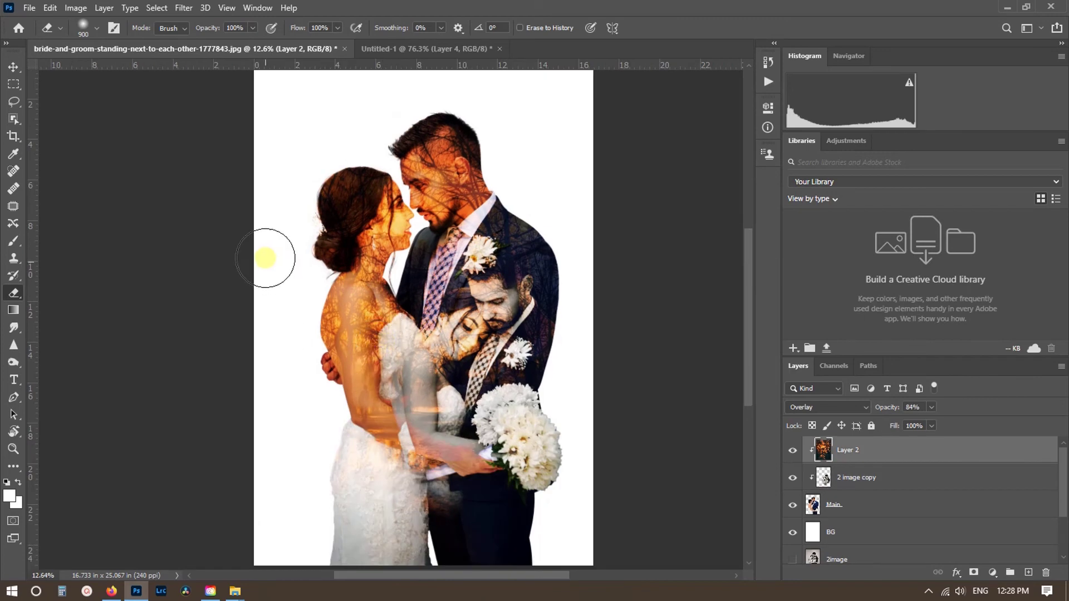
Enlarge the eraser to 1300 px and erase Layer 2 around the couple's outer edges and along the bottom.
{"action": "mouse_move", "coordinate": [265, 256]}
{"action": "left_mouse_down"}
{"action": "mouse_move", "coordinate": [281, 173]}
{"action": "mouse_move", "coordinate": [300, 155]}
{"action": "mouse_move", "coordinate": [281, 208]}
{"action": "mouse_move", "coordinate": [305, 134]}
{"action": "mouse_move", "coordinate": [304, 156]}
{"action": "mouse_move", "coordinate": [485, 102]}
{"action": "mouse_move", "coordinate": [556, 189]}
{"action": "mouse_move", "coordinate": [573, 191]}
{"action": "mouse_move", "coordinate": [570, 151]}
{"action": "mouse_move", "coordinate": [587, 210]}
{"action": "left_mouse_up"}
{"action": "key", "text": "bracketright"}
{"action": "key", "text": "bracketright"}
{"action": "key", "text": "bracketright"}
{"action": "key", "text": "bracketright"}
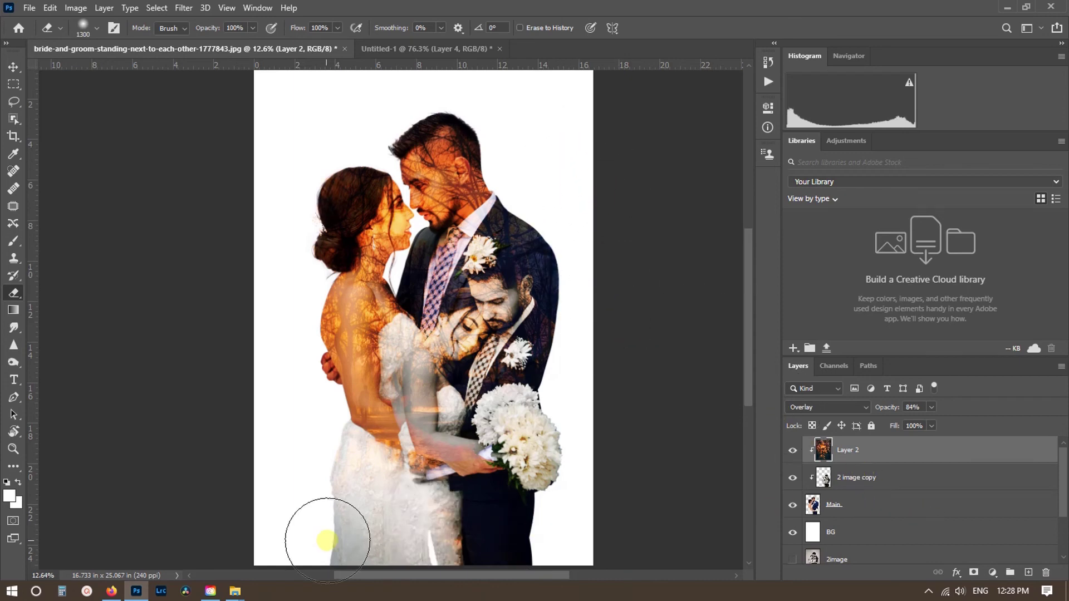
{"action": "mouse_move", "coordinate": [322, 537]}
{"action": "left_mouse_down"}
{"action": "mouse_move", "coordinate": [457, 559]}
{"action": "mouse_move", "coordinate": [598, 546]}
{"action": "mouse_move", "coordinate": [461, 577]}
{"action": "mouse_move", "coordinate": [583, 595]}
{"action": "left_mouse_up"}
Erase the outer edges and bottom of the Main layer with the 1300 px soft eraser to fade the couple into the white background.
{"action": "left_click", "coordinate": [847, 506]}
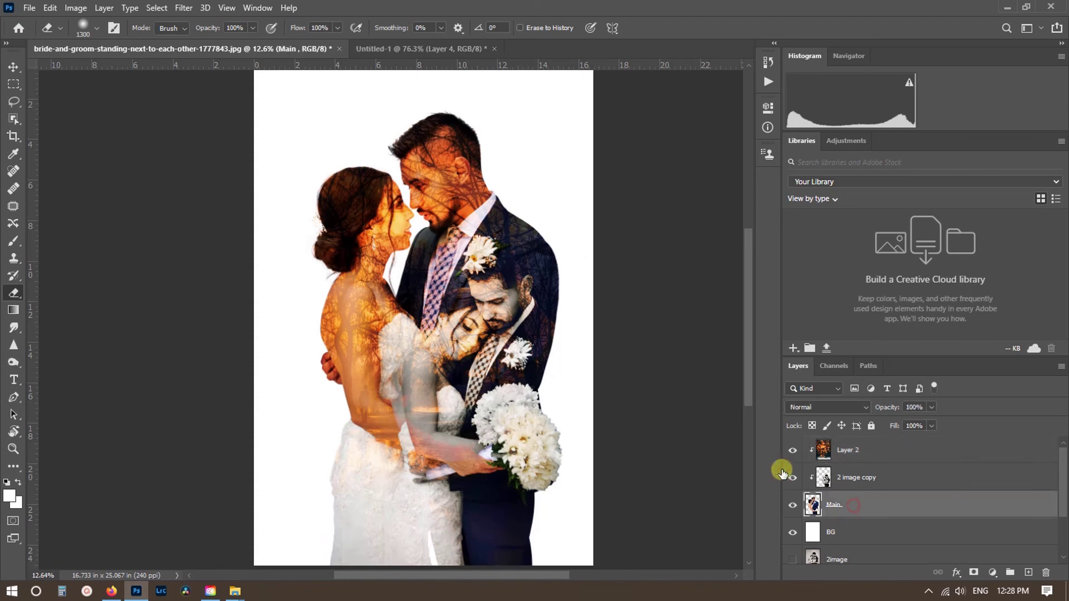
{"action": "mouse_move", "coordinate": [568, 171]}
{"action": "left_mouse_down"}
{"action": "mouse_move", "coordinate": [499, 96]}
{"action": "mouse_move", "coordinate": [360, 77]}
{"action": "mouse_move", "coordinate": [297, 99]}
{"action": "mouse_move", "coordinate": [251, 219]}
{"action": "mouse_move", "coordinate": [270, 295]}
{"action": "mouse_move", "coordinate": [273, 169]}
{"action": "mouse_move", "coordinate": [265, 219]}
{"action": "mouse_move", "coordinate": [256, 172]}
{"action": "left_mouse_up"}
{"action": "mouse_move", "coordinate": [251, 447]}
{"action": "left_mouse_down"}
{"action": "mouse_move", "coordinate": [247, 347]}
{"action": "mouse_move", "coordinate": [267, 330]}
{"action": "mouse_move", "coordinate": [286, 432]}
{"action": "mouse_move", "coordinate": [247, 255]}
{"action": "mouse_move", "coordinate": [284, 427]}
{"action": "mouse_move", "coordinate": [271, 282]}
{"action": "mouse_move", "coordinate": [293, 419]}
{"action": "mouse_move", "coordinate": [266, 282]}
{"action": "mouse_move", "coordinate": [293, 543]}
{"action": "mouse_move", "coordinate": [378, 597]}
{"action": "mouse_move", "coordinate": [325, 587]}
{"action": "mouse_move", "coordinate": [543, 596]}
{"action": "mouse_move", "coordinate": [579, 587]}
{"action": "mouse_move", "coordinate": [413, 597]}
{"action": "mouse_move", "coordinate": [556, 574]}
{"action": "mouse_move", "coordinate": [627, 472]}
{"action": "mouse_move", "coordinate": [551, 567]}
{"action": "mouse_move", "coordinate": [602, 540]}
{"action": "mouse_move", "coordinate": [489, 587]}
{"action": "mouse_move", "coordinate": [297, 593]}
{"action": "mouse_move", "coordinate": [445, 595]}
{"action": "mouse_move", "coordinate": [584, 562]}
{"action": "mouse_move", "coordinate": [476, 594]}
{"action": "mouse_move", "coordinate": [283, 595]}
{"action": "mouse_move", "coordinate": [525, 598]}
{"action": "mouse_move", "coordinate": [605, 555]}
{"action": "mouse_move", "coordinate": [610, 441]}
{"action": "mouse_move", "coordinate": [575, 561]}
{"action": "mouse_move", "coordinate": [609, 412]}
{"action": "mouse_move", "coordinate": [608, 286]}
{"action": "mouse_move", "coordinate": [576, 133]}
{"action": "mouse_move", "coordinate": [504, 69]}
{"action": "mouse_move", "coordinate": [544, 113]}
{"action": "mouse_move", "coordinate": [613, 295]}
{"action": "left_mouse_up"}
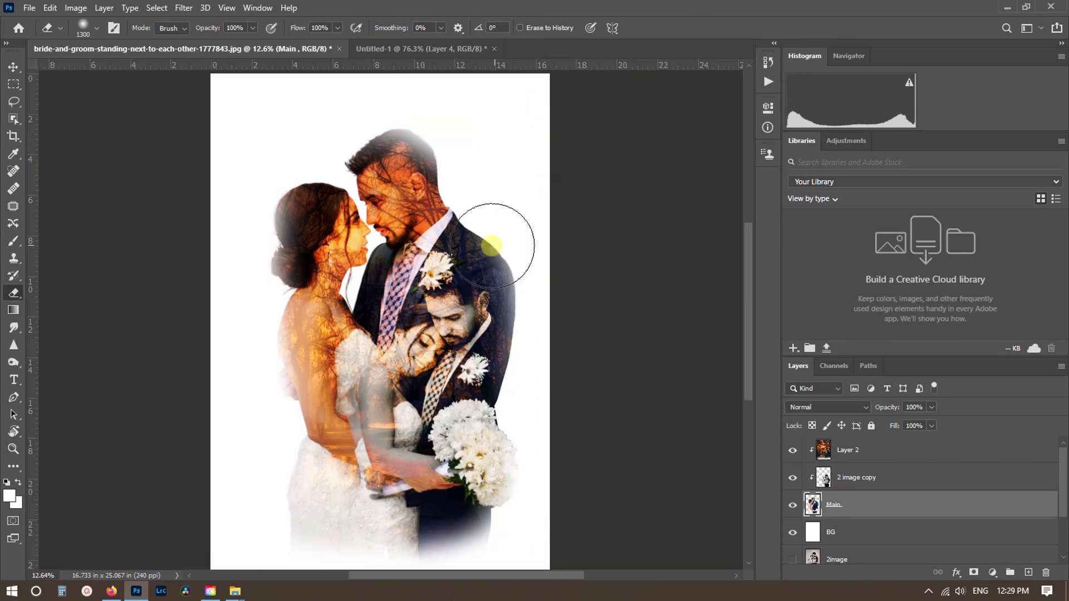